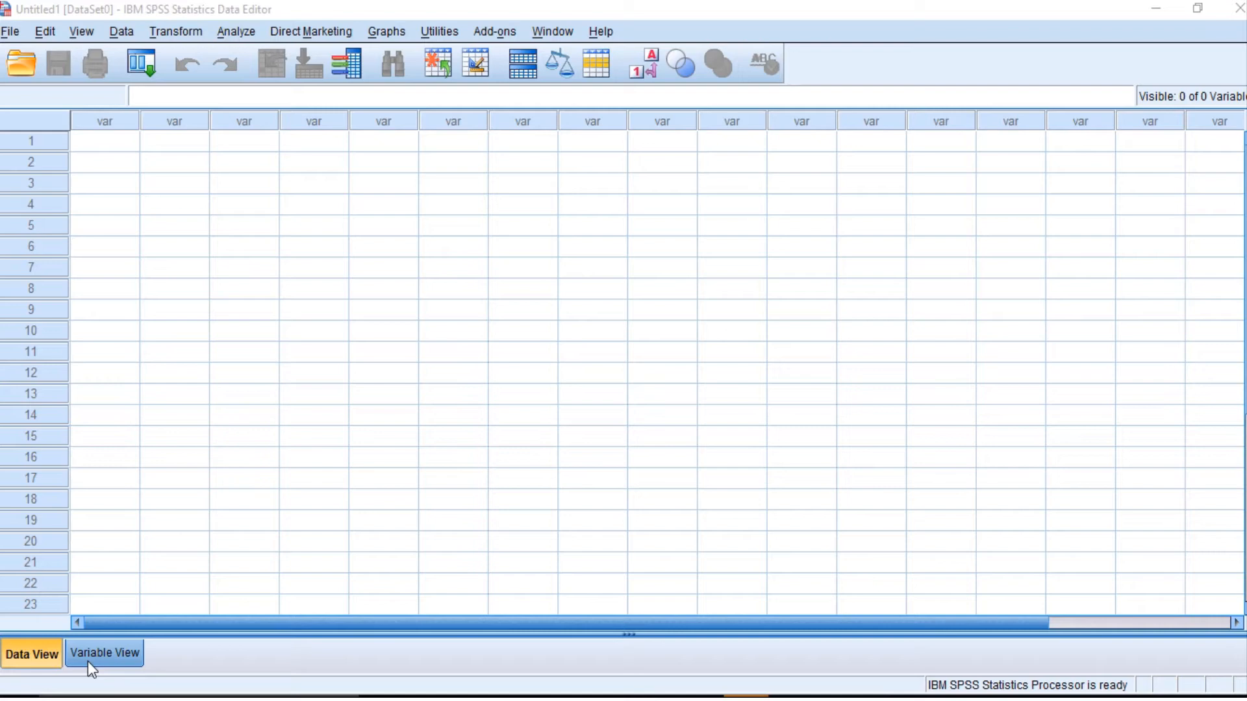
- In the variable definitions, name the first variable IQ_Score and add a second variable with the Numeric type
left_click(87, 661)
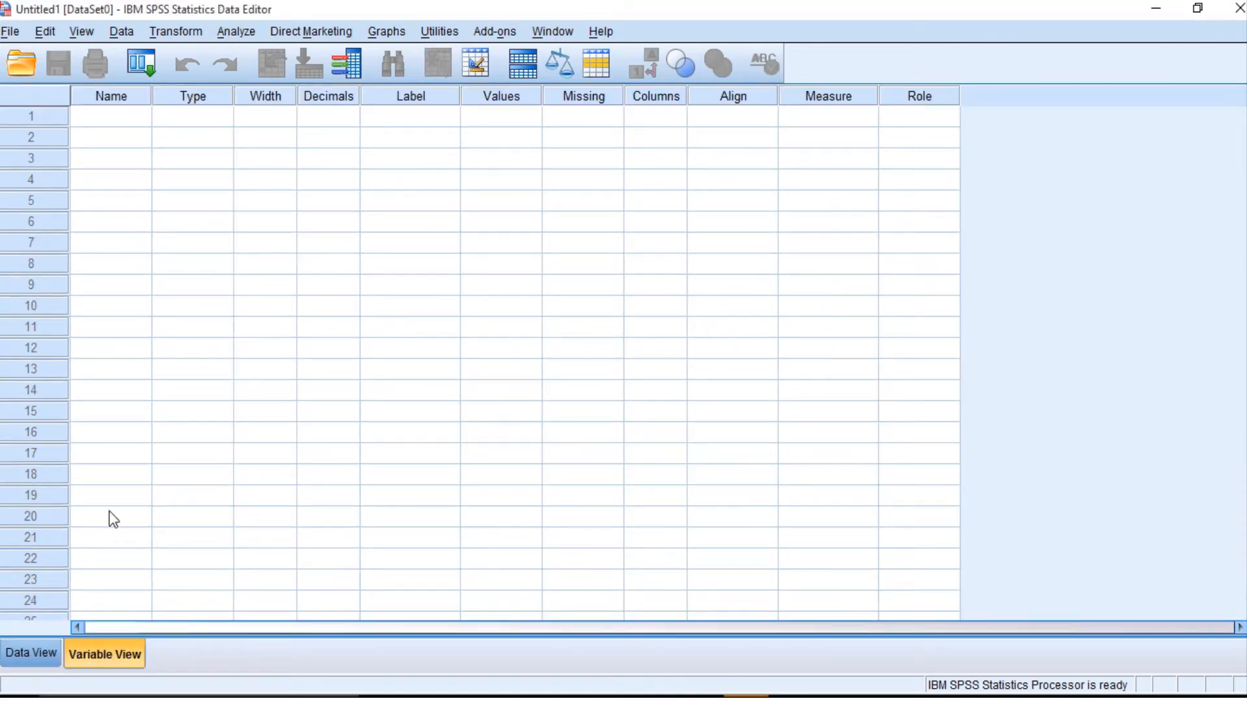
left_click(115, 122)
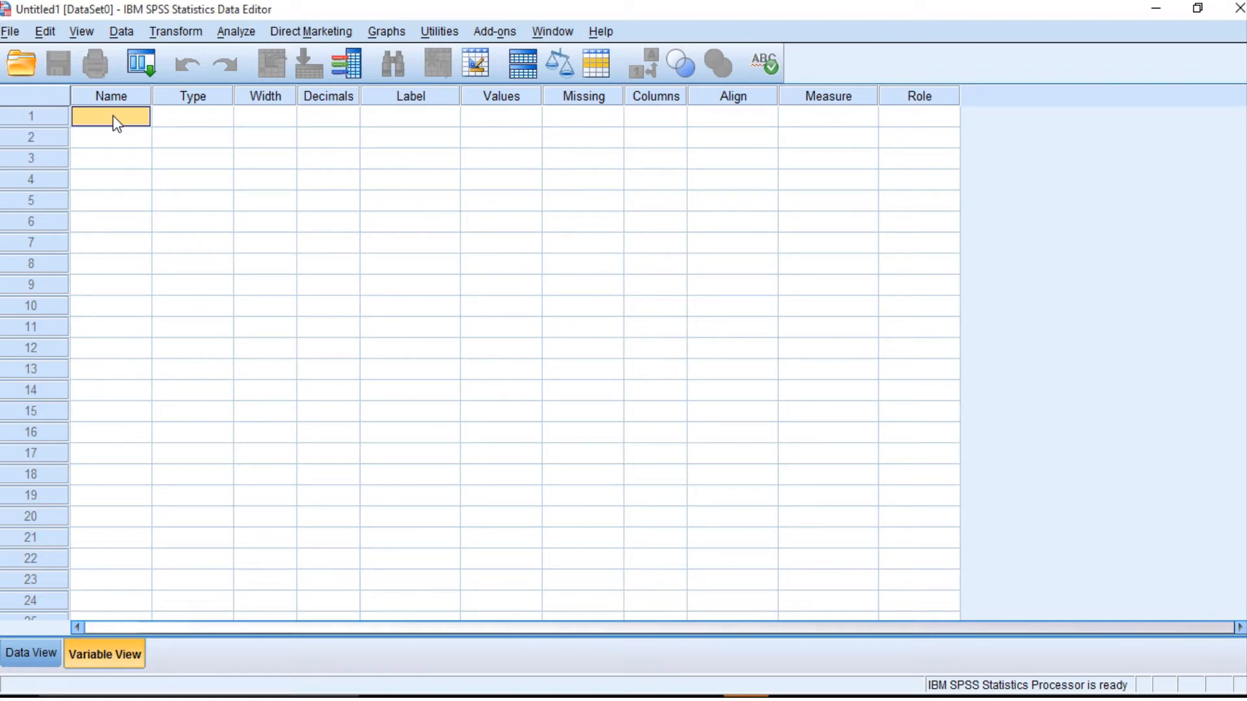
double_click(114, 117)
key("Caps_Lock")
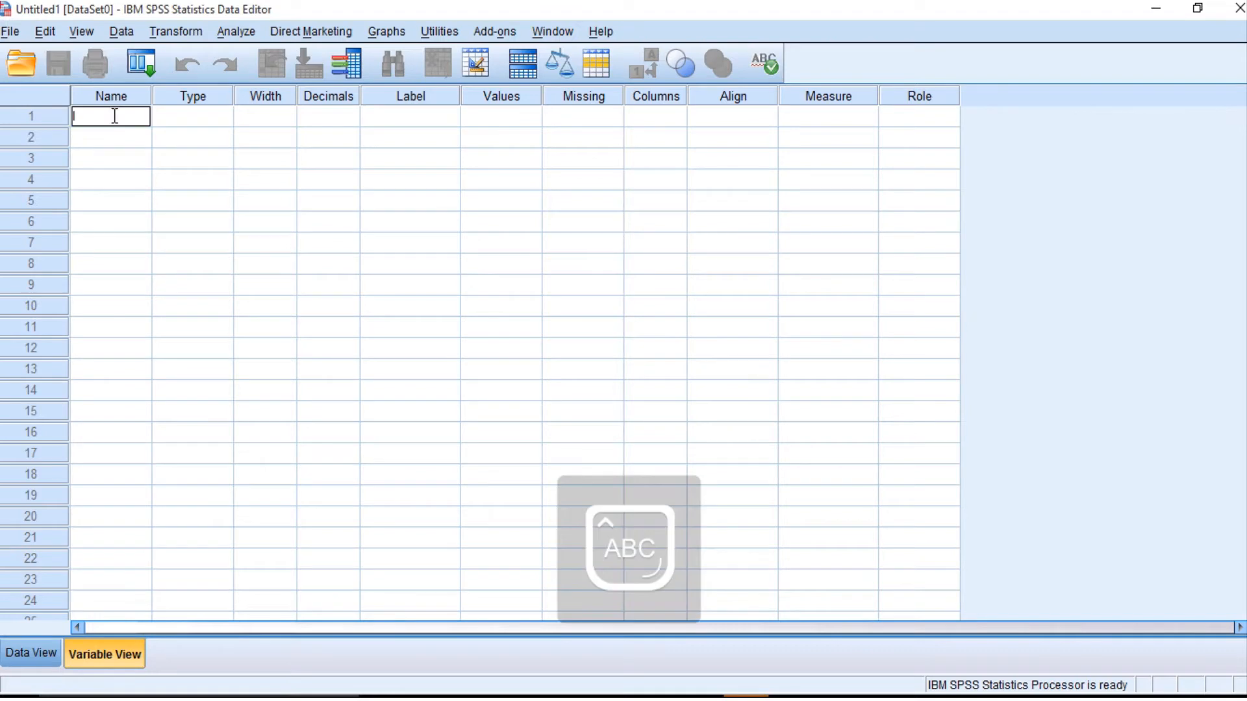
type("Iq")
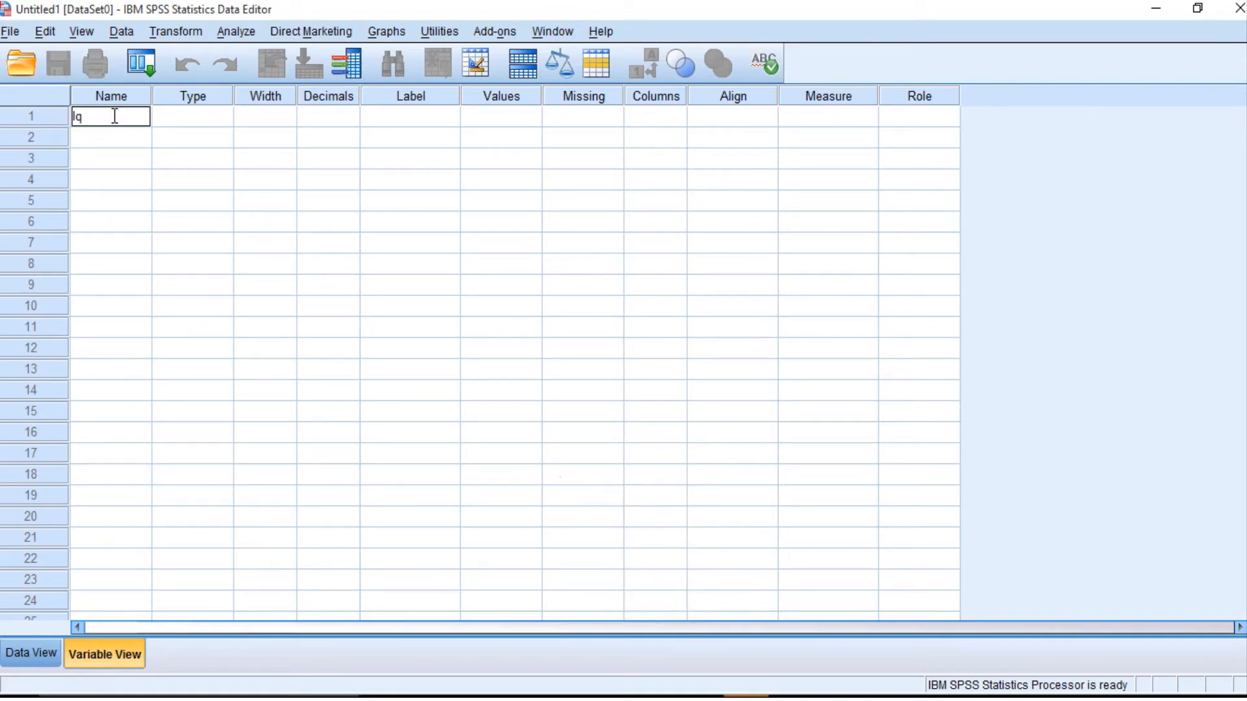
key("BackSpace")
key("BackSpace")
key("Caps_Lock")
type("IQ")
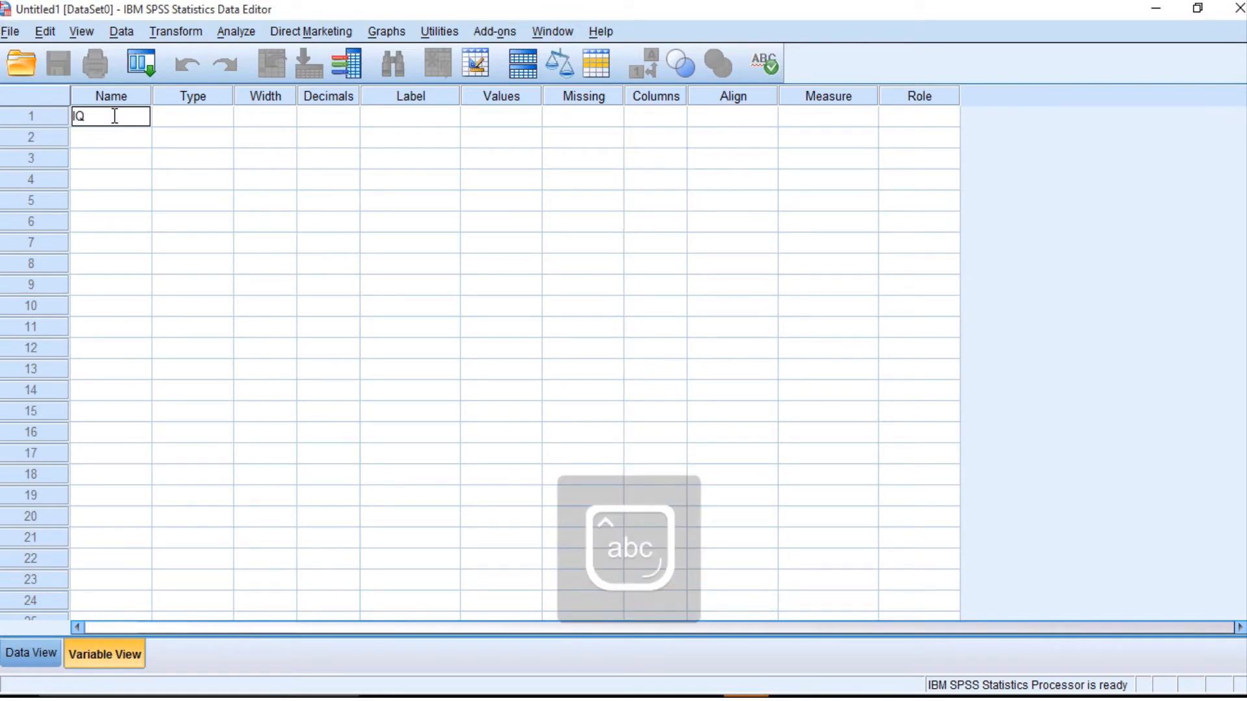
type("_")
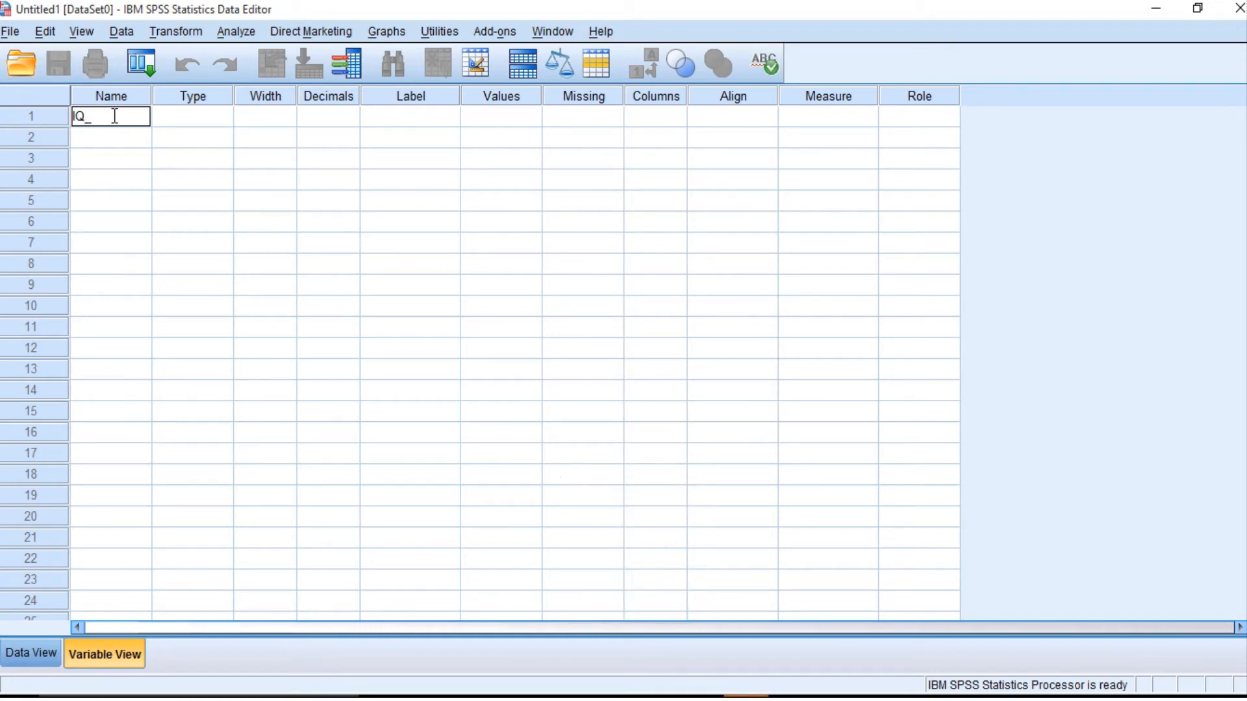
key("Caps_Lock")
type("S")
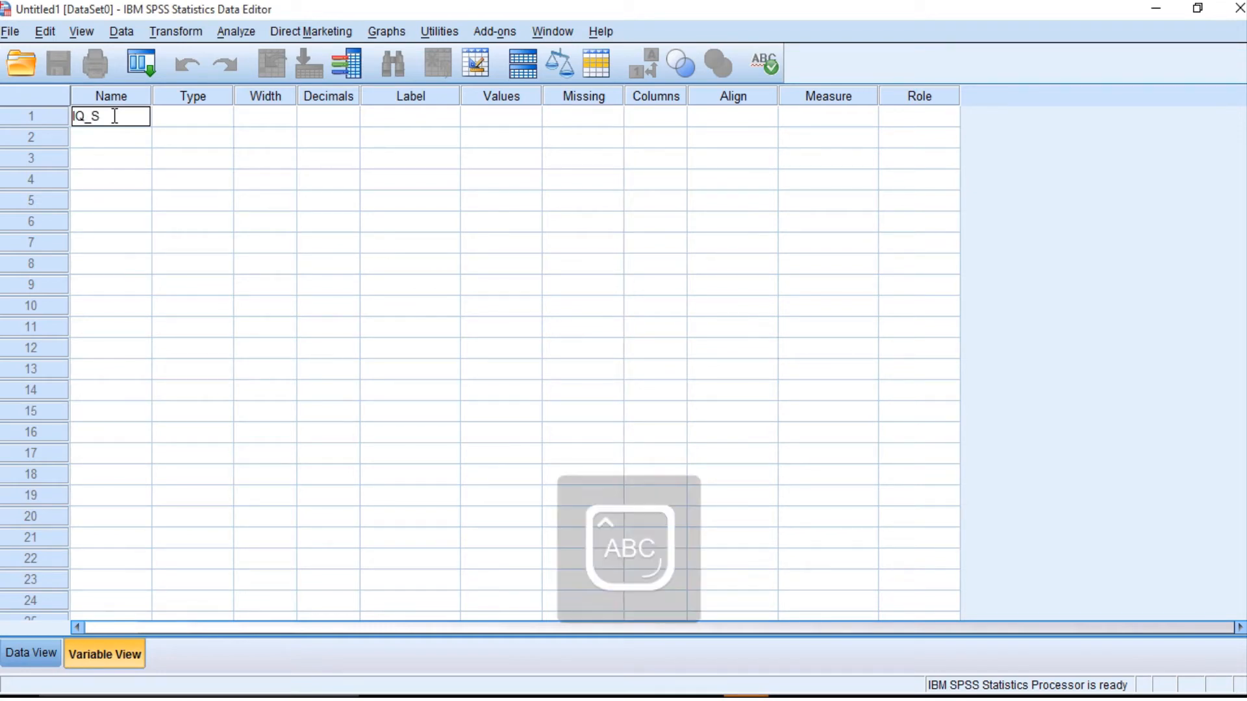
key("Caps_Lock")
type("core")
left_click(223, 146)
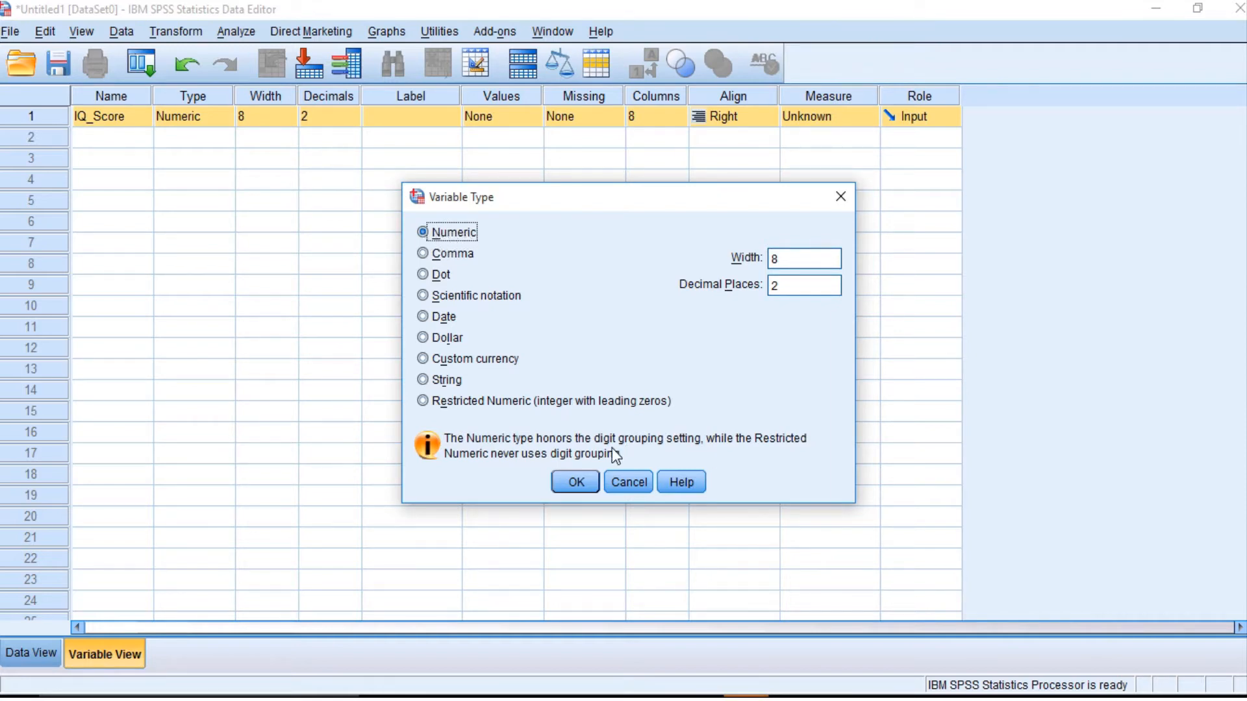
left_click(570, 488)
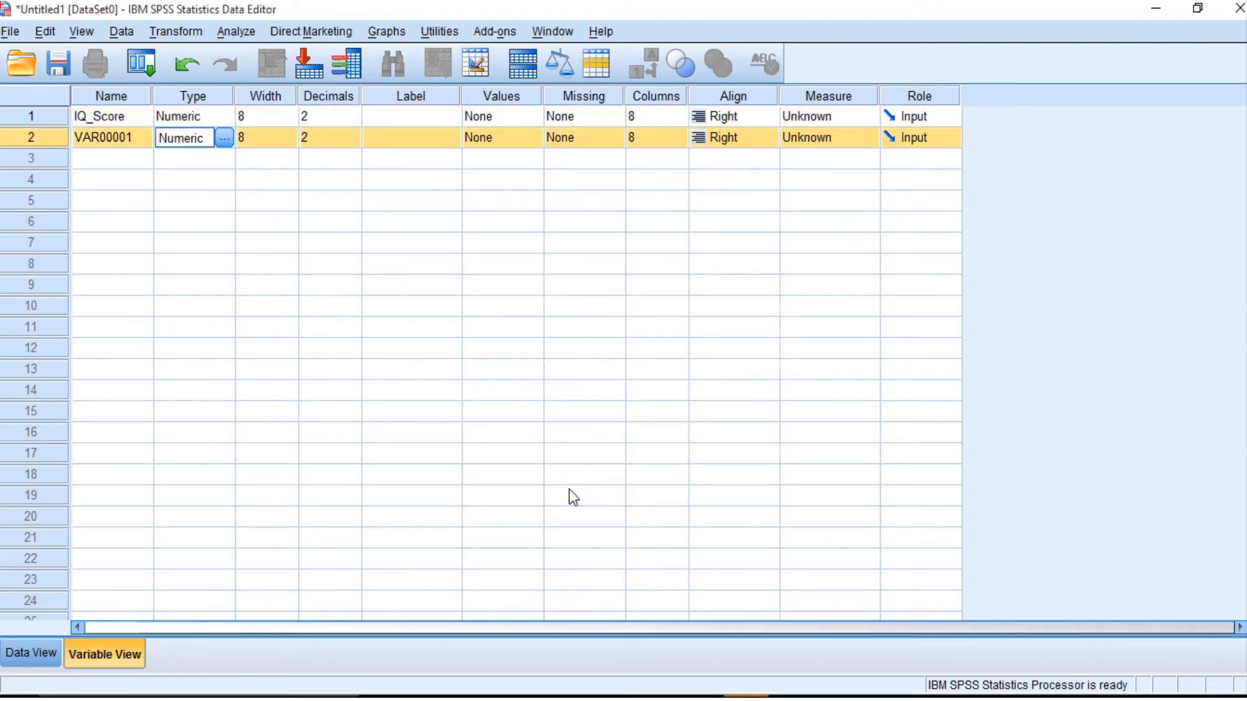
- Set the IQ_Score variable to 0 decimals and its measurement level to Scale
left_click(356, 115)
left_click(356, 116)
left_click(355, 119)
left_click(356, 118)
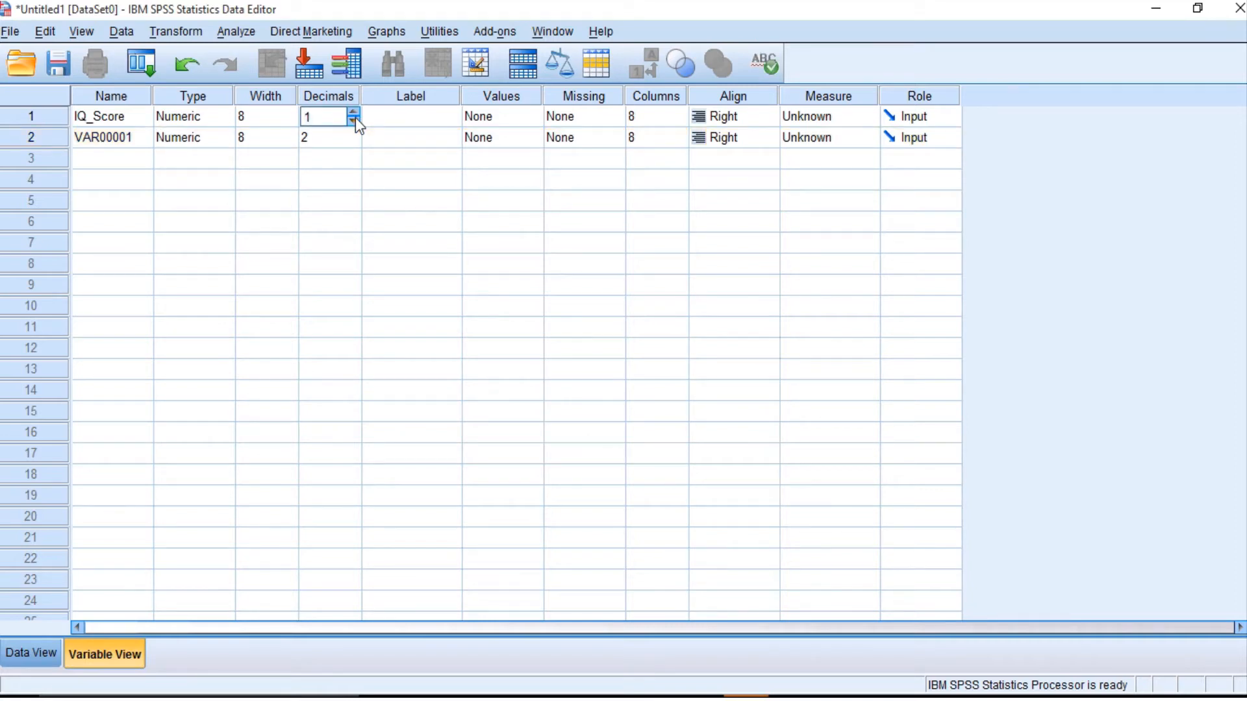
left_click(356, 119)
left_click(875, 119)
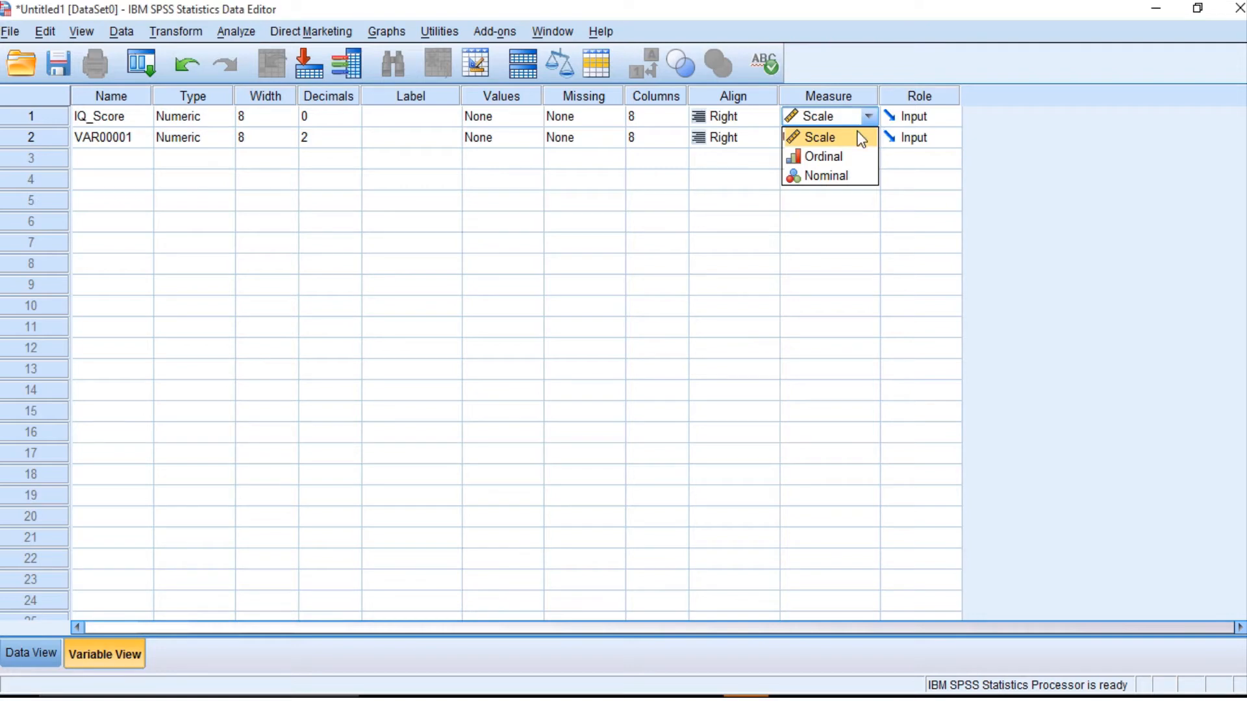
left_click(861, 138)
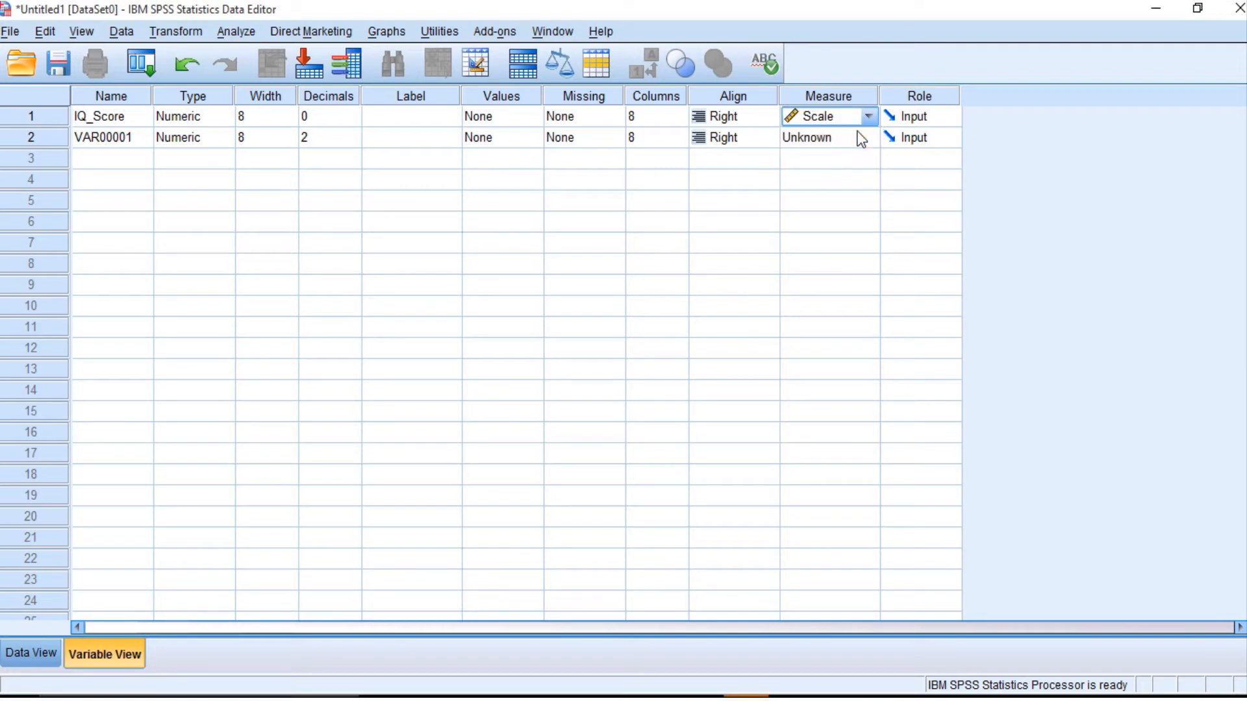
- Rename the second variable as Grade_Point_Average
left_click(137, 138)
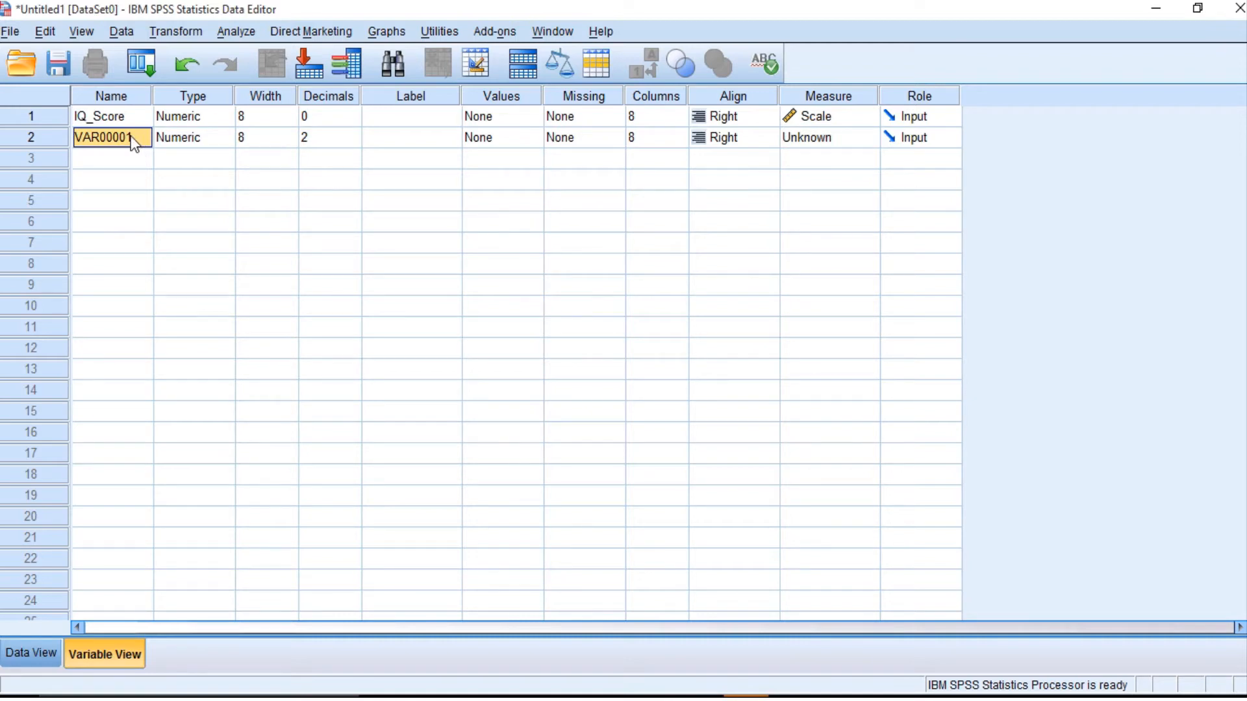
double_click(132, 137)
key("BackSpace")
key("BackSpace")
key("BackSpace")
key("BackSpace")
key("BackSpace")
key("BackSpace")
key("BackSpace")
key("BackSpace")
type("Gr")
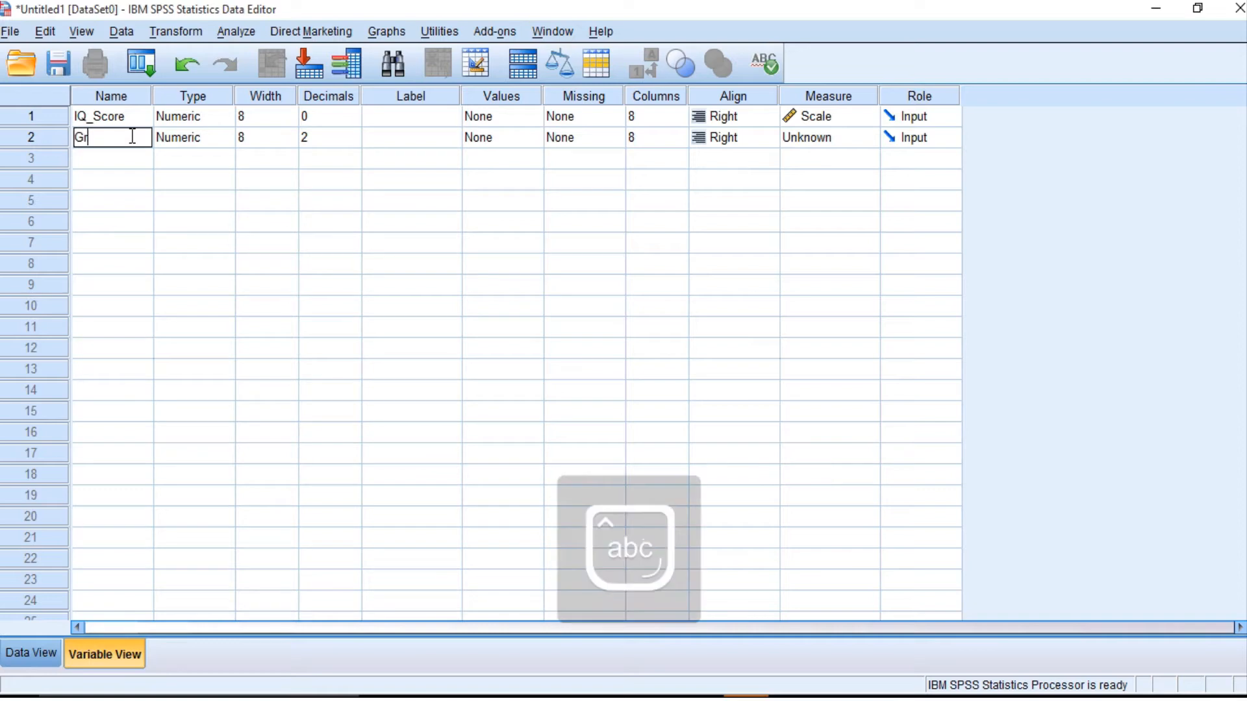
type("ade_")
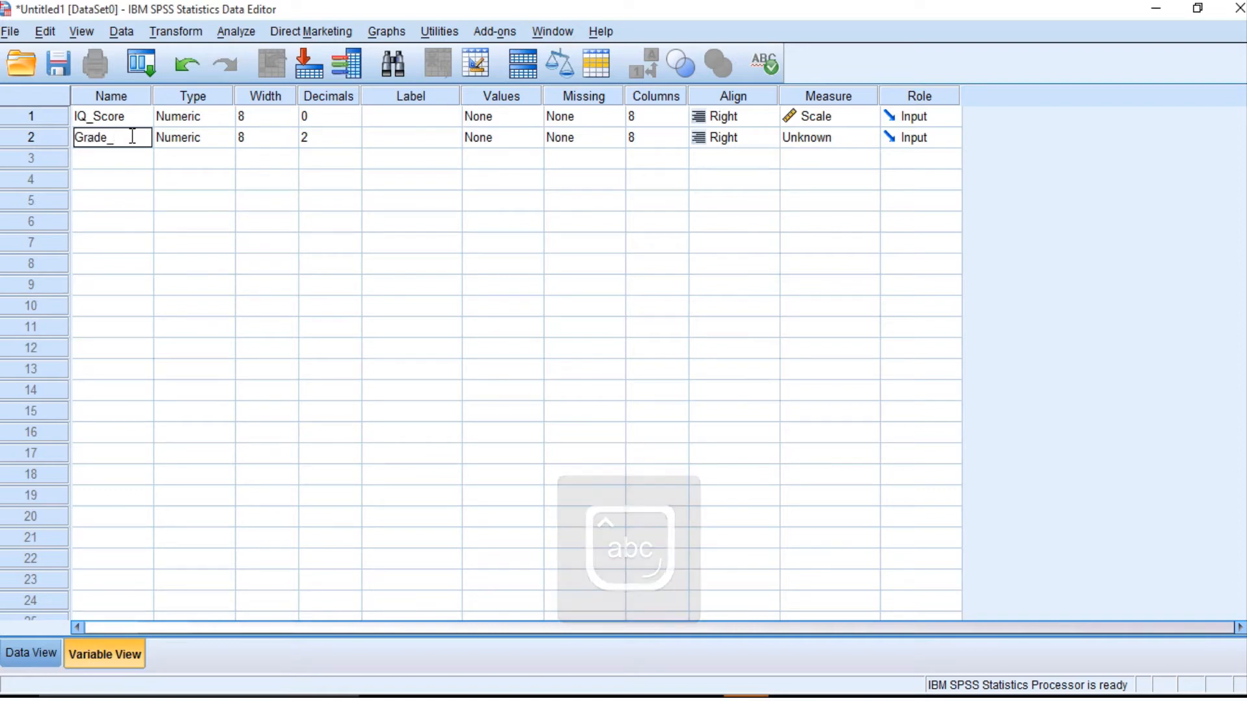
type("Point")
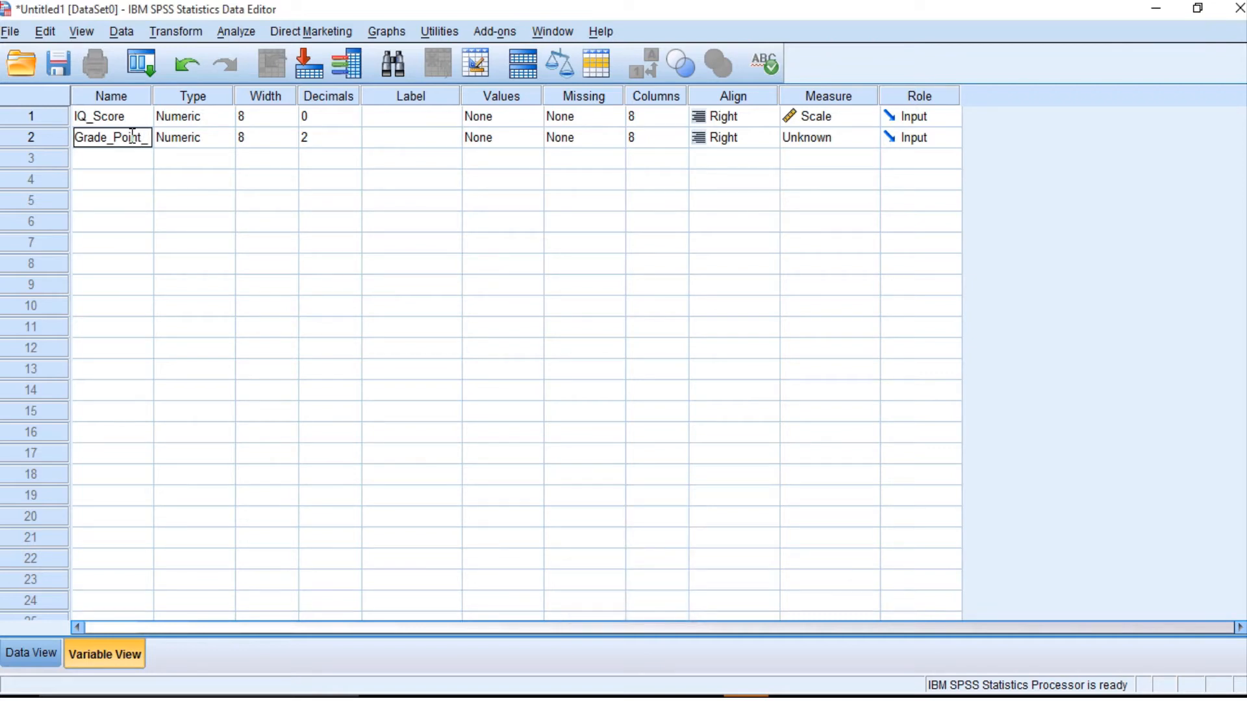
type("_Avergar")
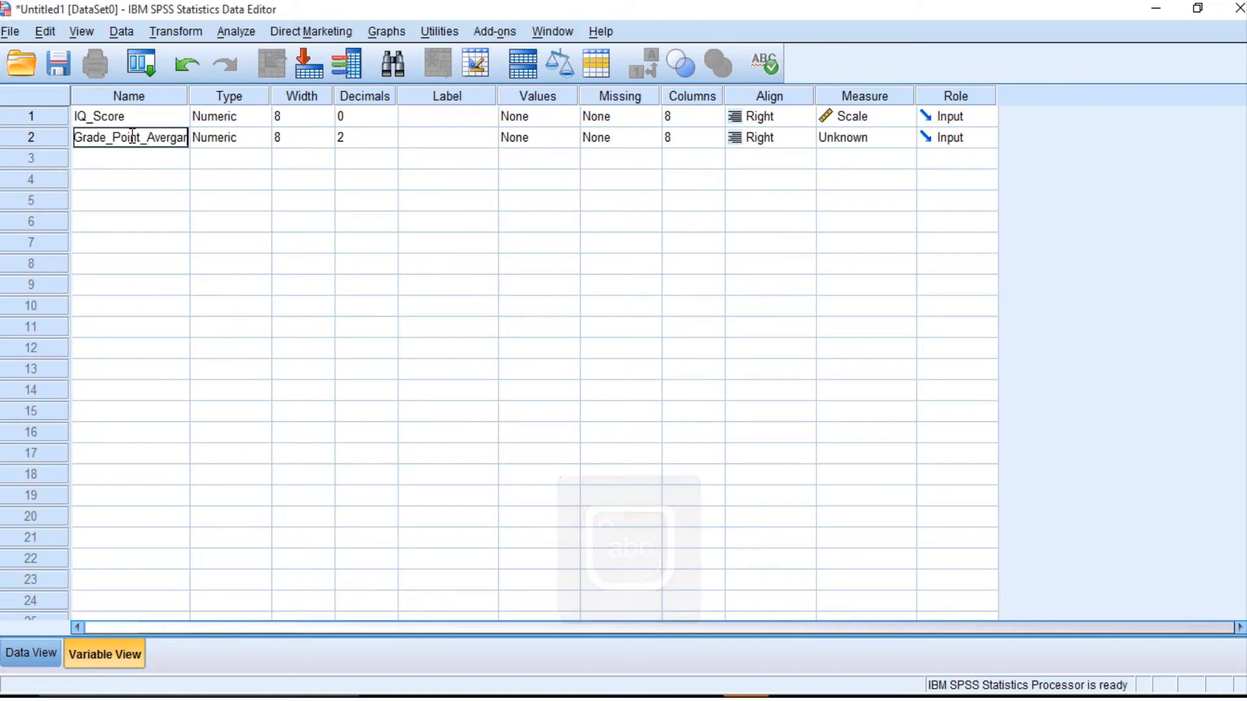
key("BackSpace")
key("BackSpace")
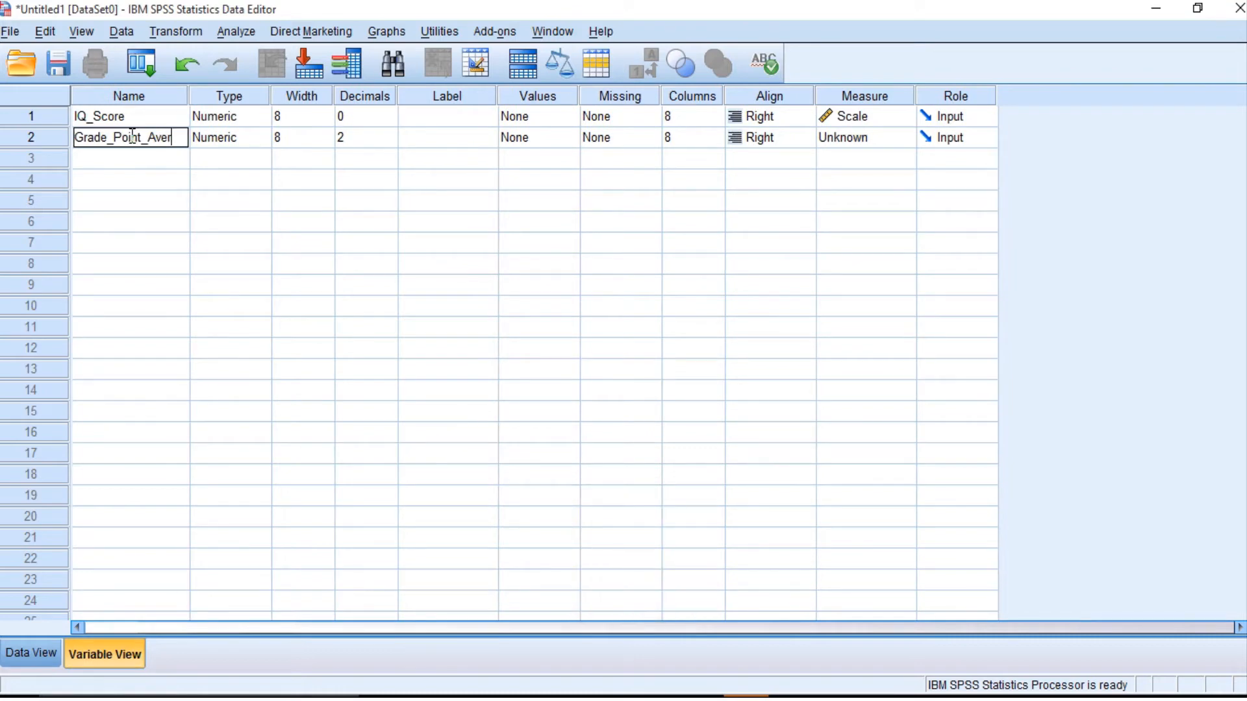
type("age")
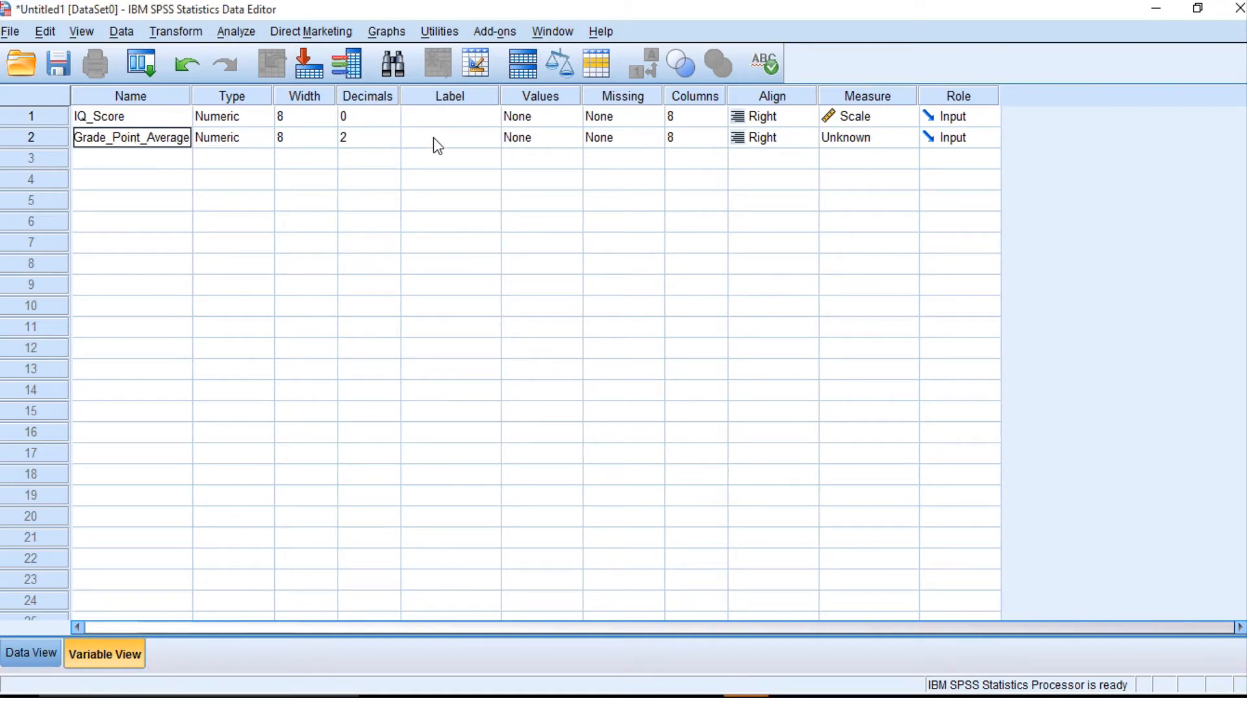
- Set the Grade_Point_Average variable to 0 decimals and its measurement level to Scale
left_click(389, 139)
left_click(393, 142)
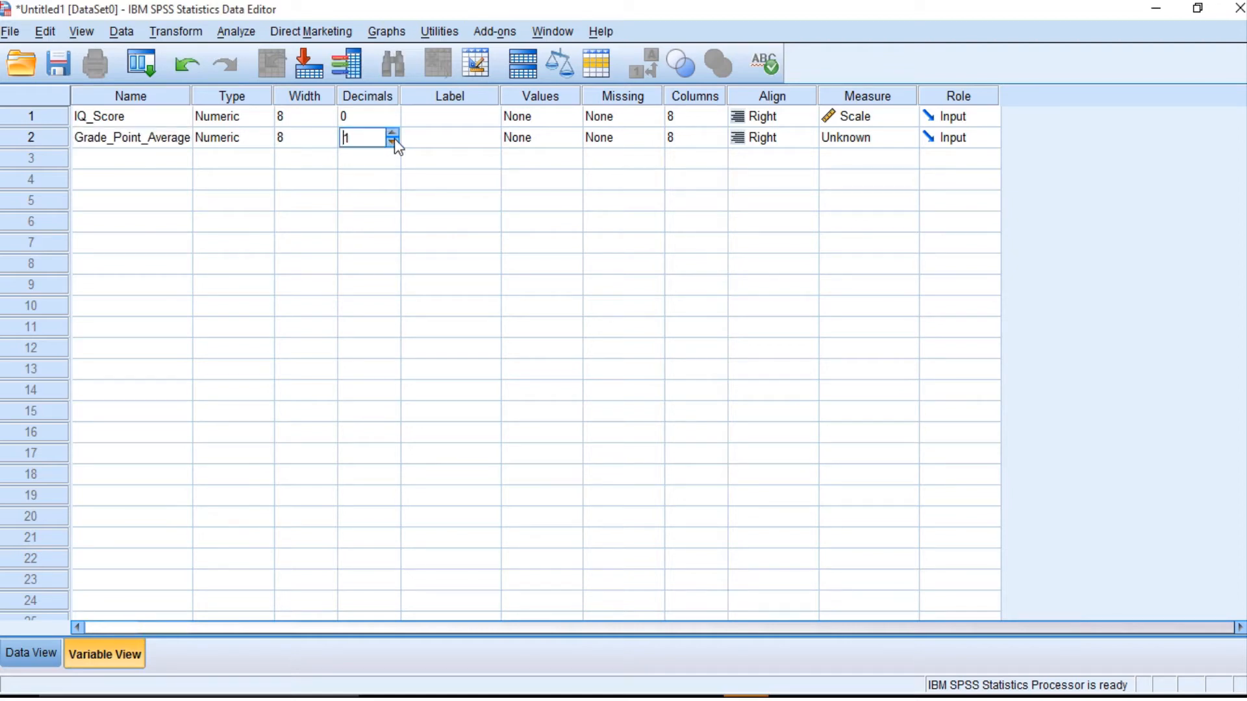
left_click(394, 142)
left_click(909, 132)
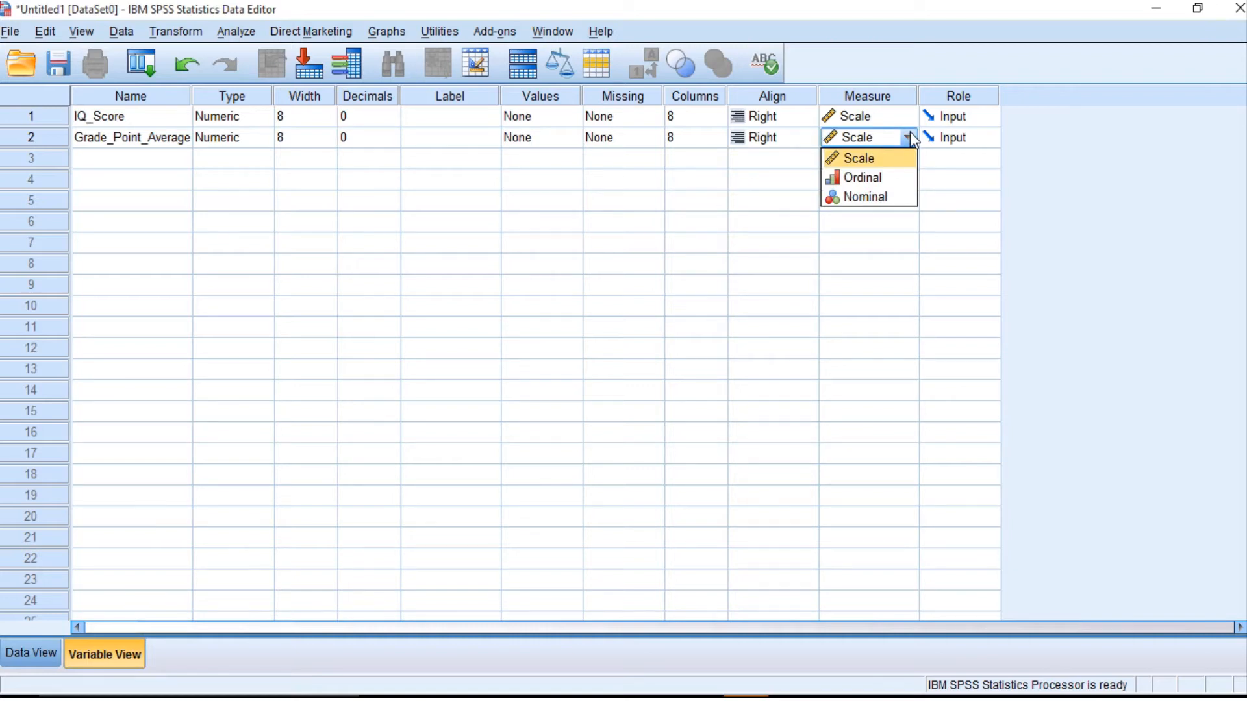
left_click(870, 161)
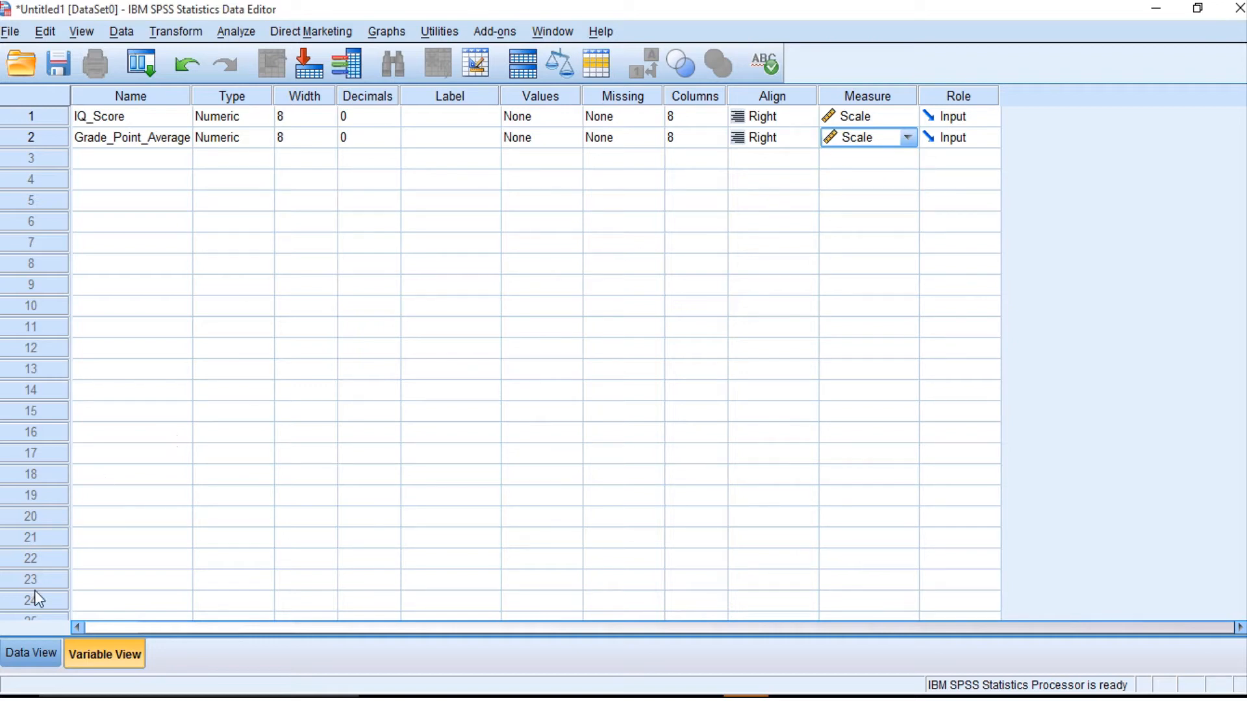
- Show the data sheet and widen the IQ_Score and Grade_Point_Average columns so that the full variable names fit
left_click(19, 653)
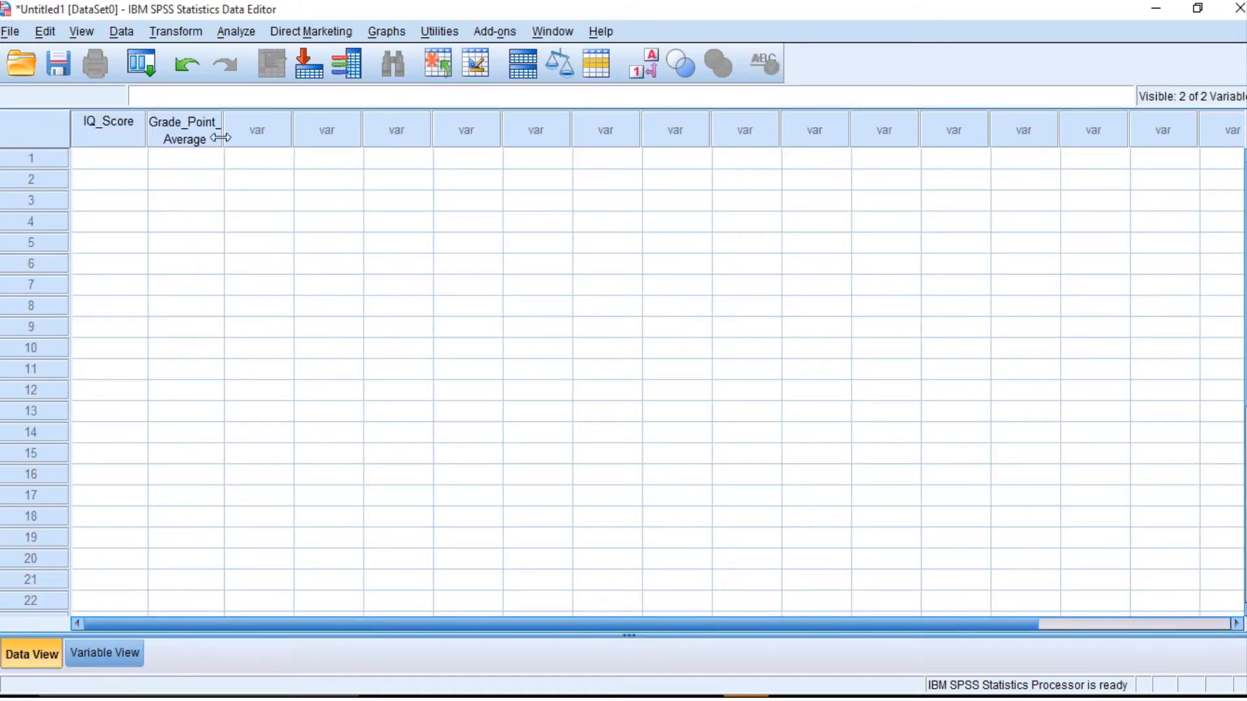
left_click_drag(225, 134, 267, 129)
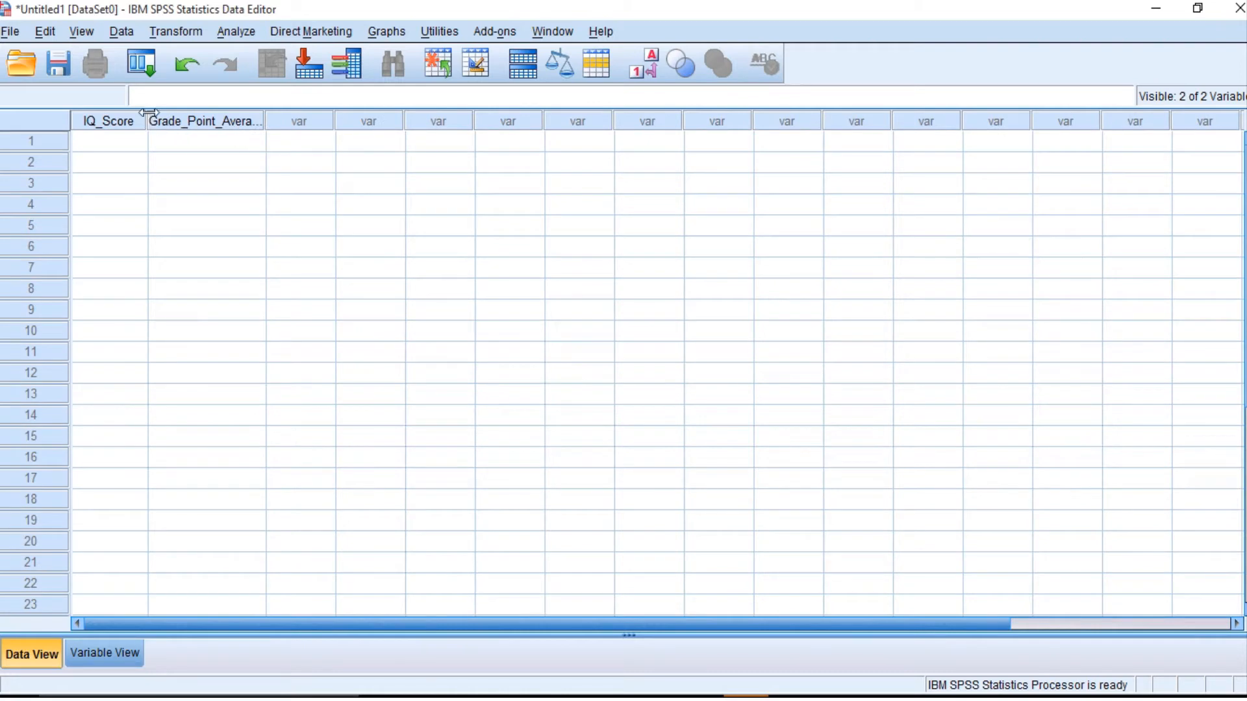
left_click_drag(148, 113, 156, 114)
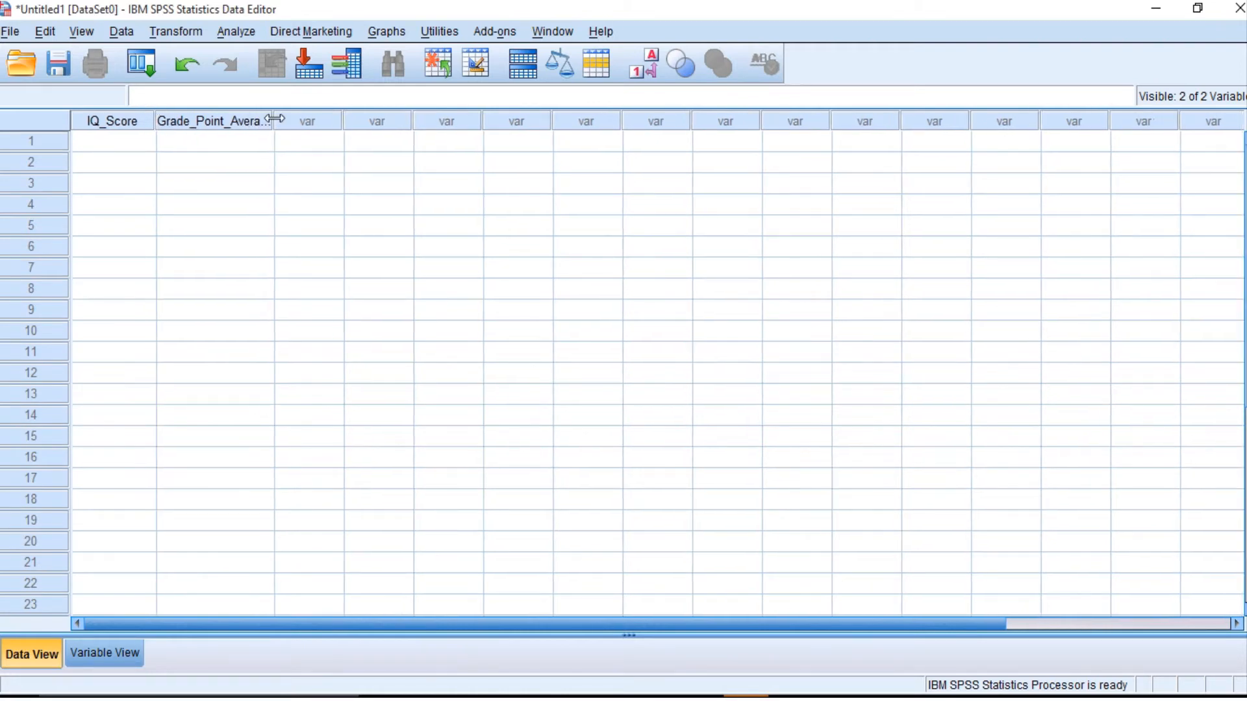
left_click_drag(275, 119, 312, 119)
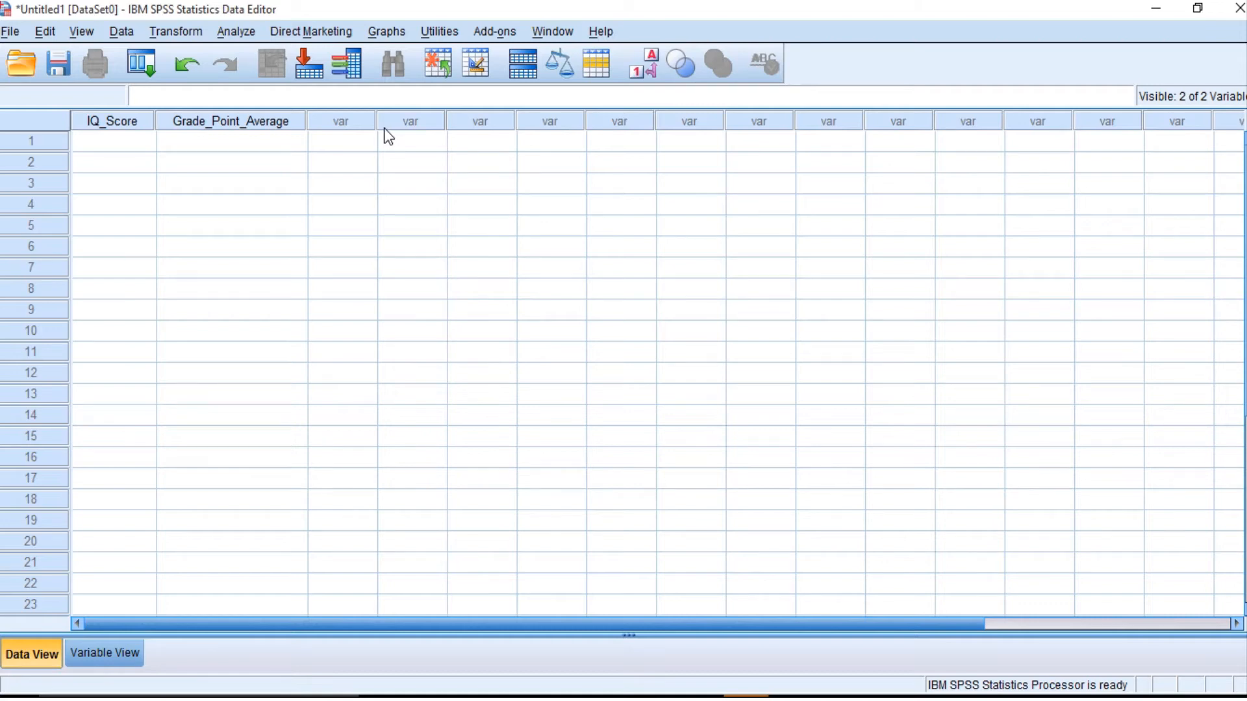
mouse_move(604, 5)
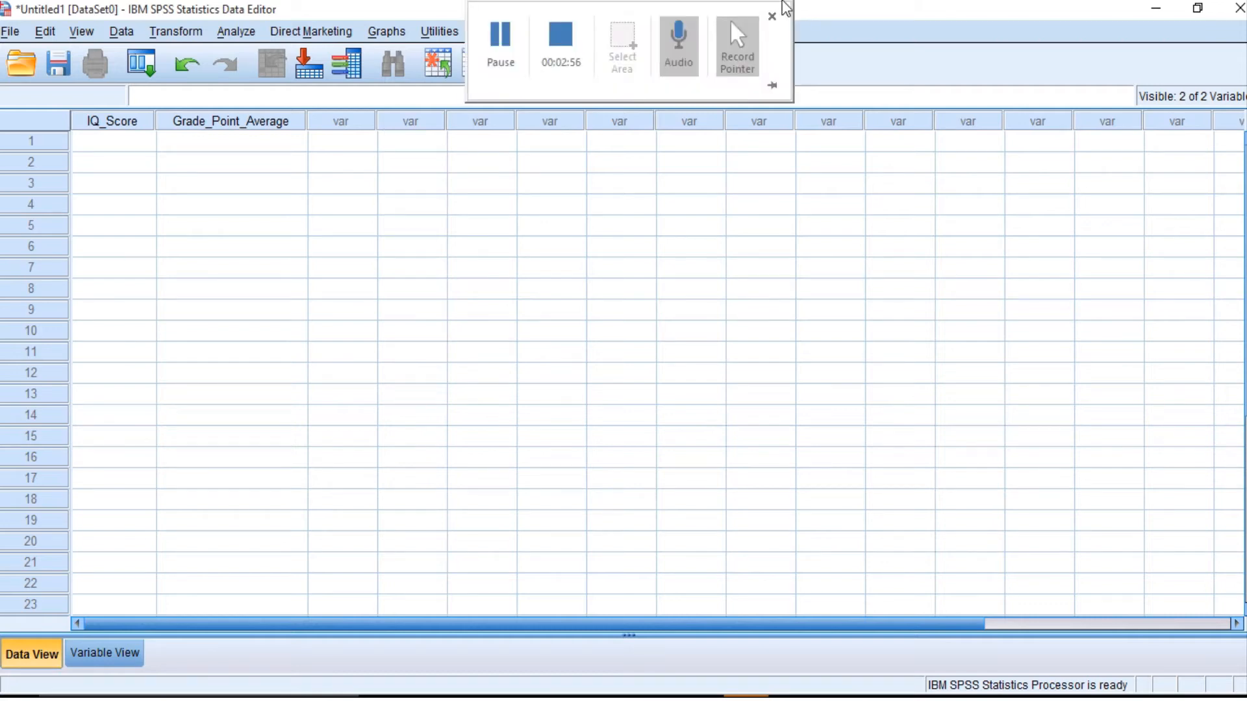
left_click(500, 38)
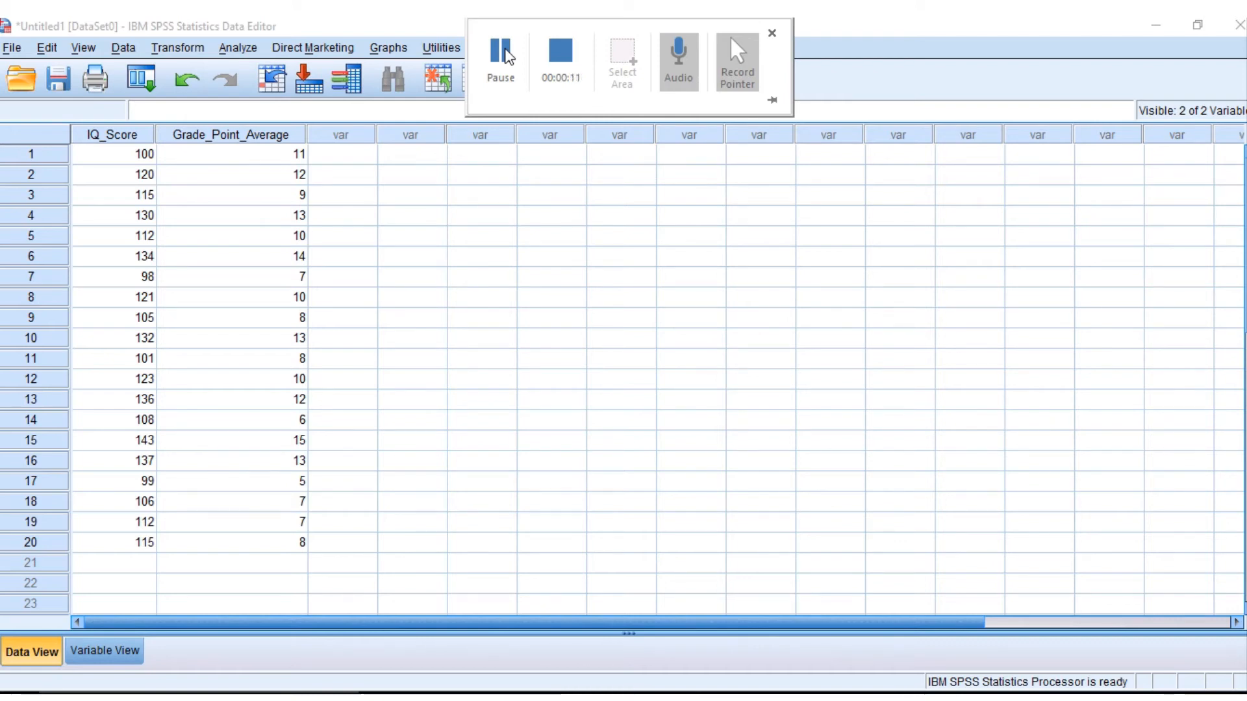
- Run a bivariate Pearson correlation between IQ_Score and Grade_Point_Average with a two-tailed significance test and significant correlations flagged
left_click(236, 52)
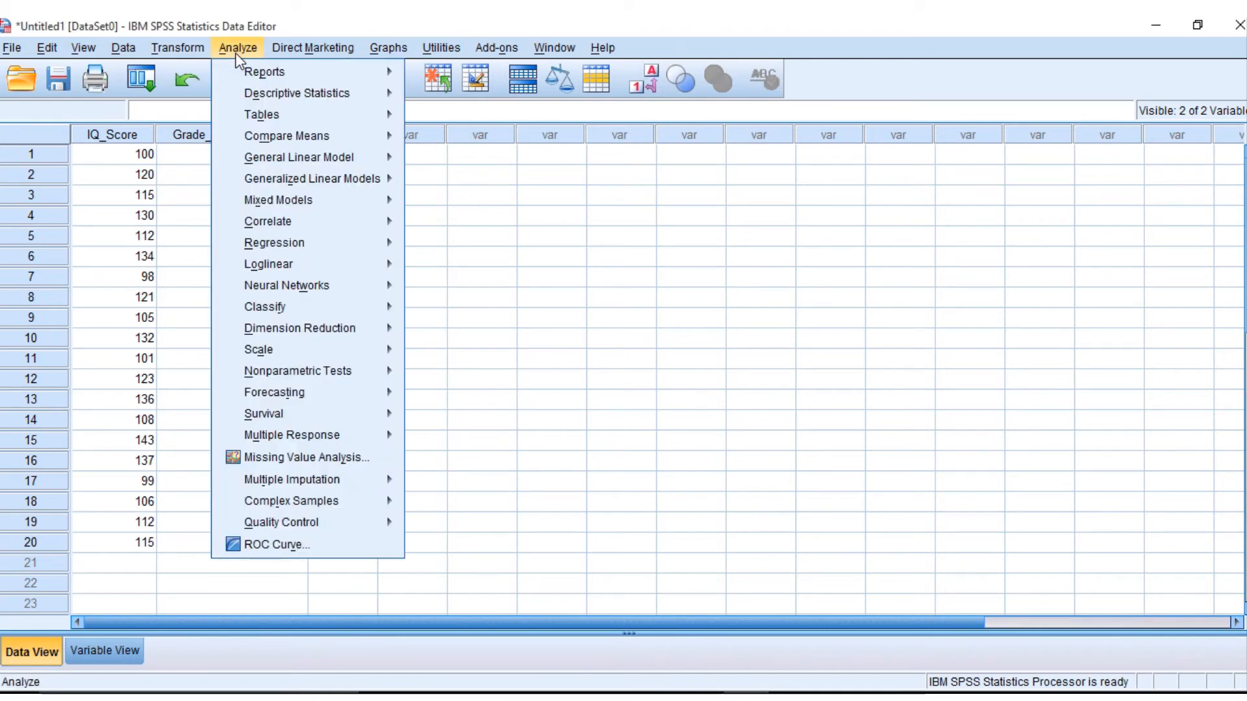
mouse_move(252, 144)
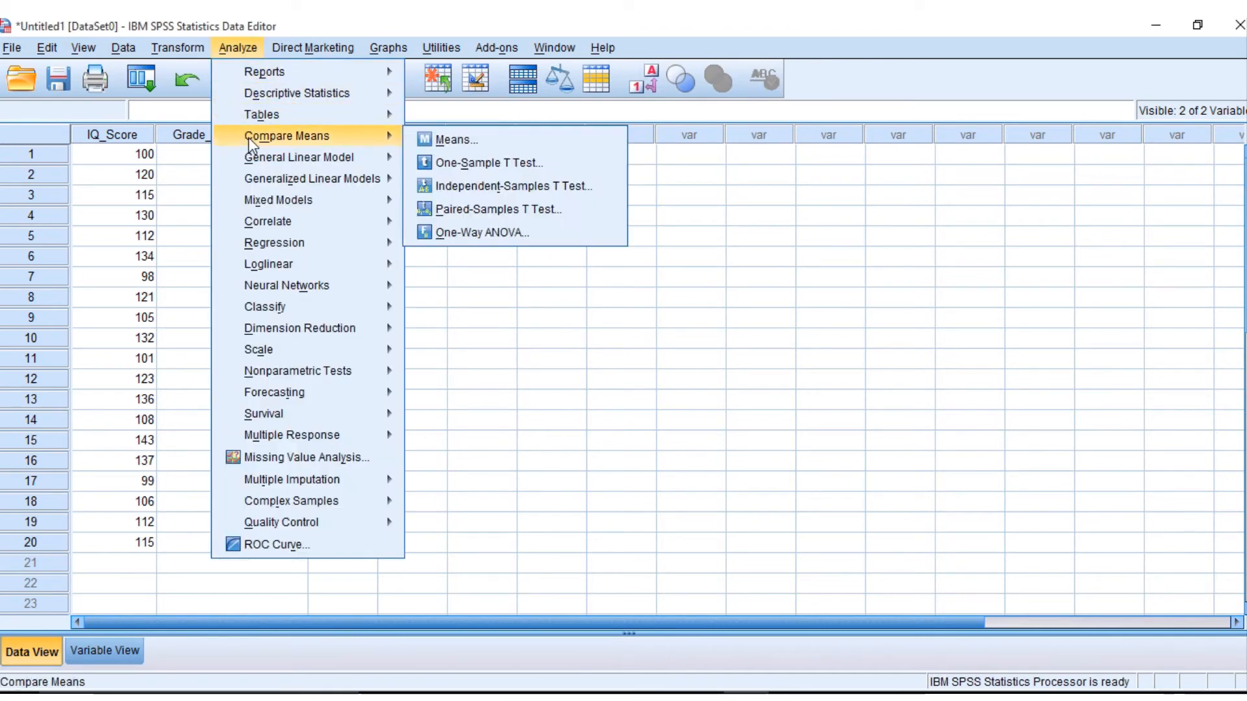
mouse_move(278, 216)
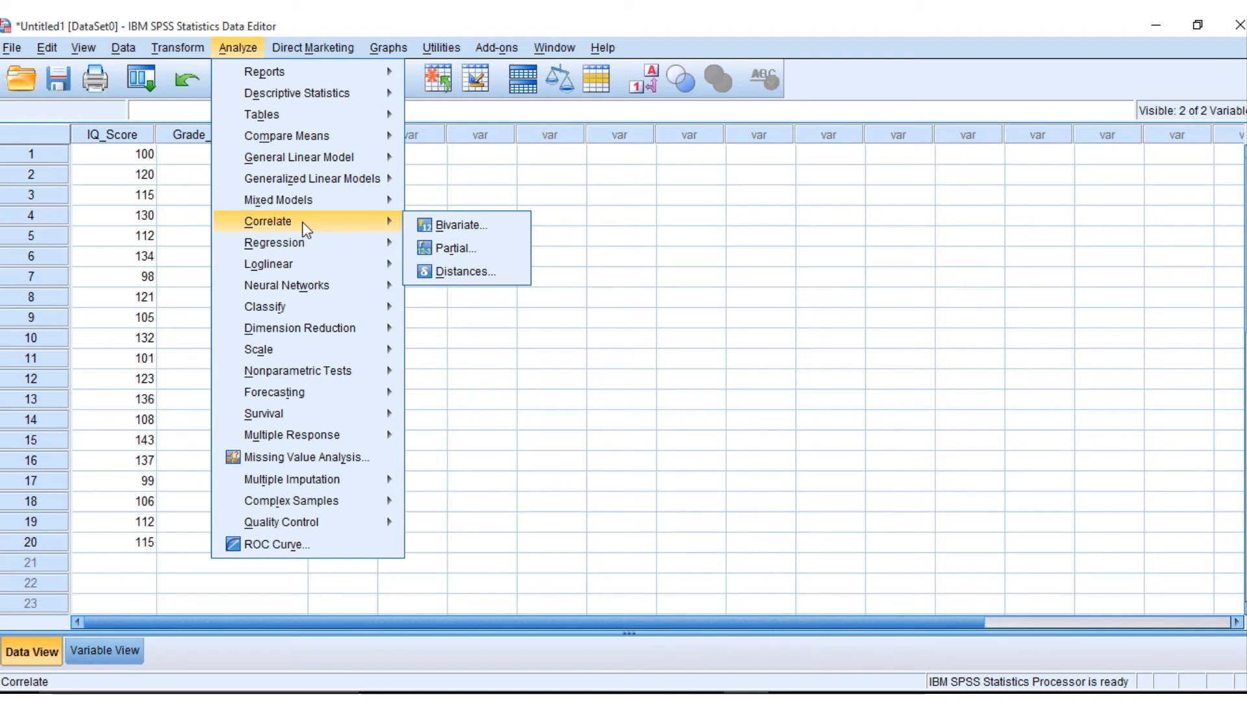
left_click(443, 227)
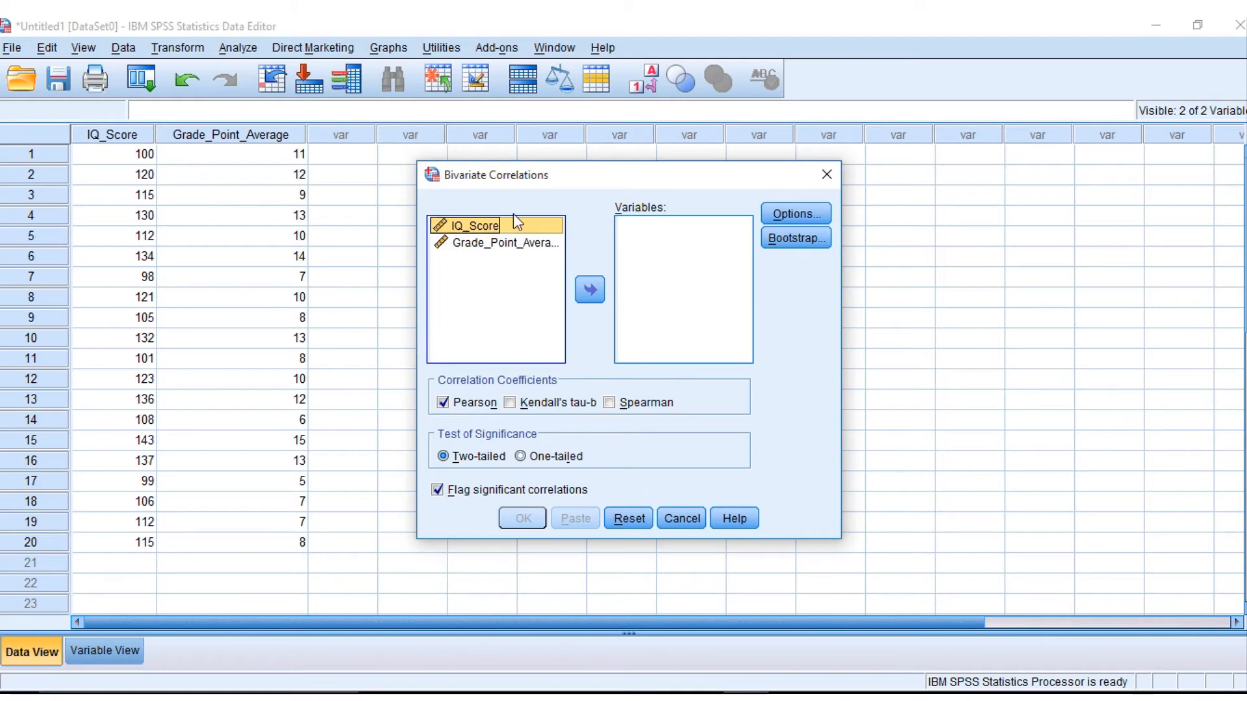
left_click(543, 226)
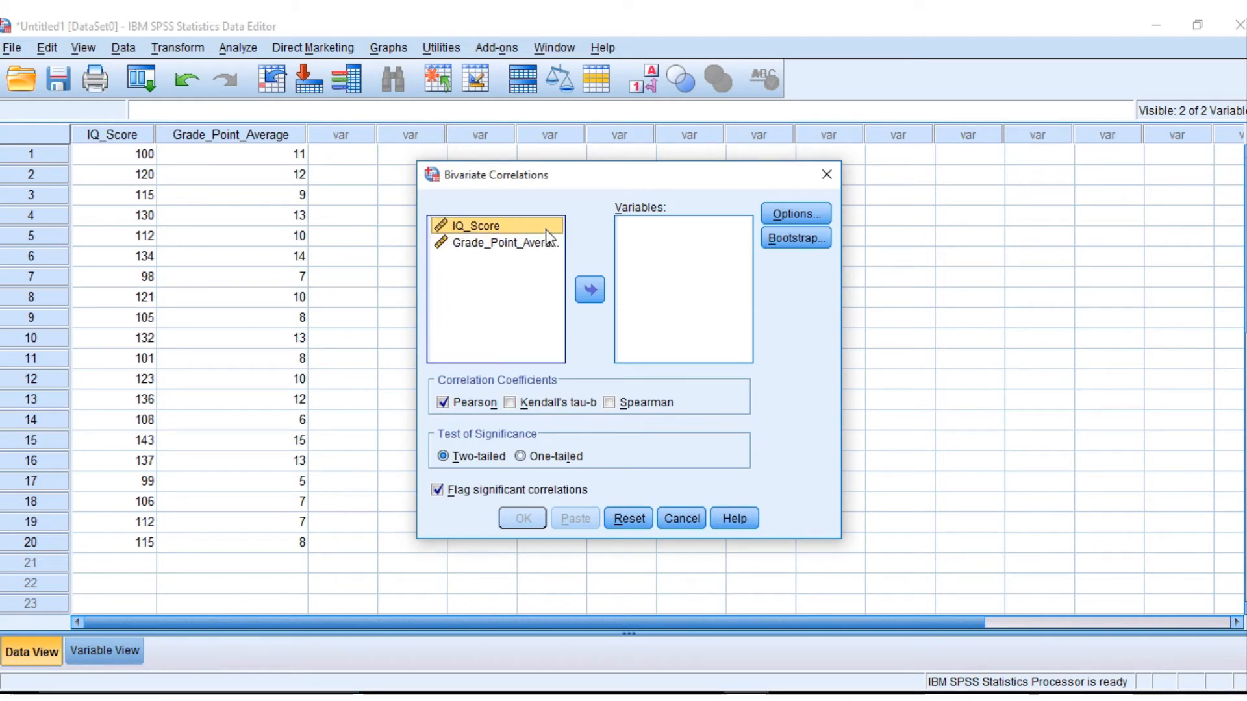
left_click(591, 289)
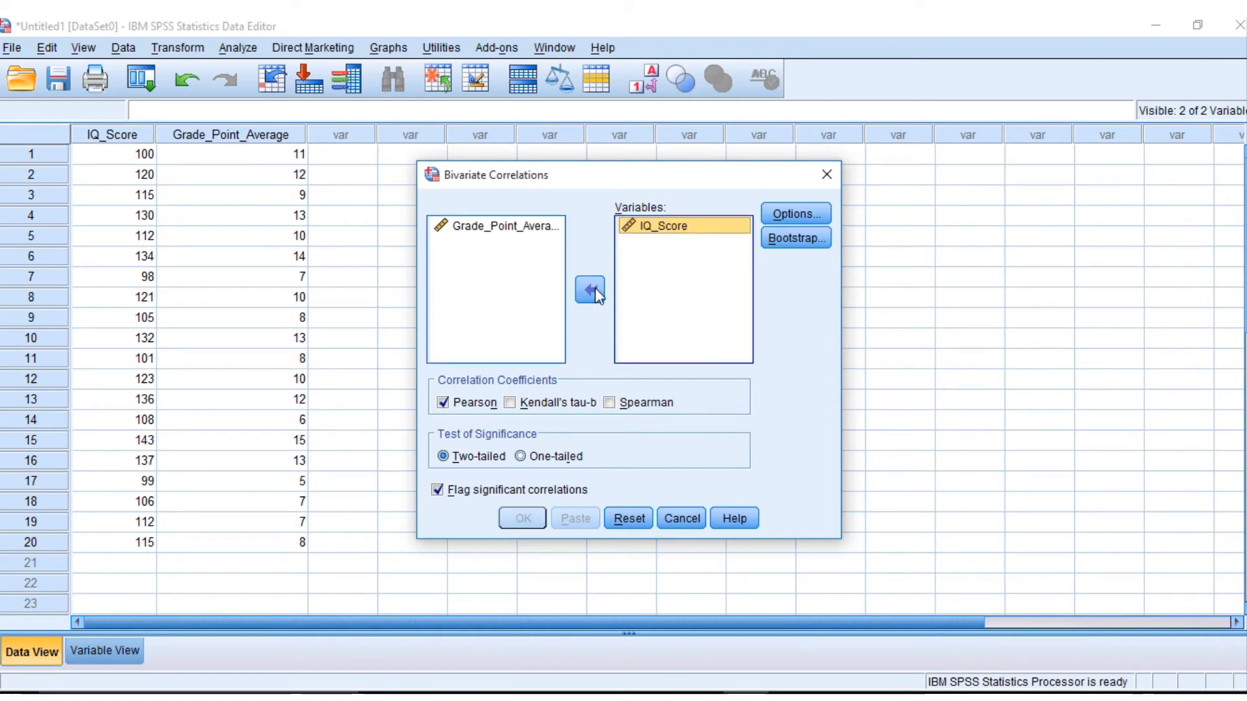
left_click(504, 237)
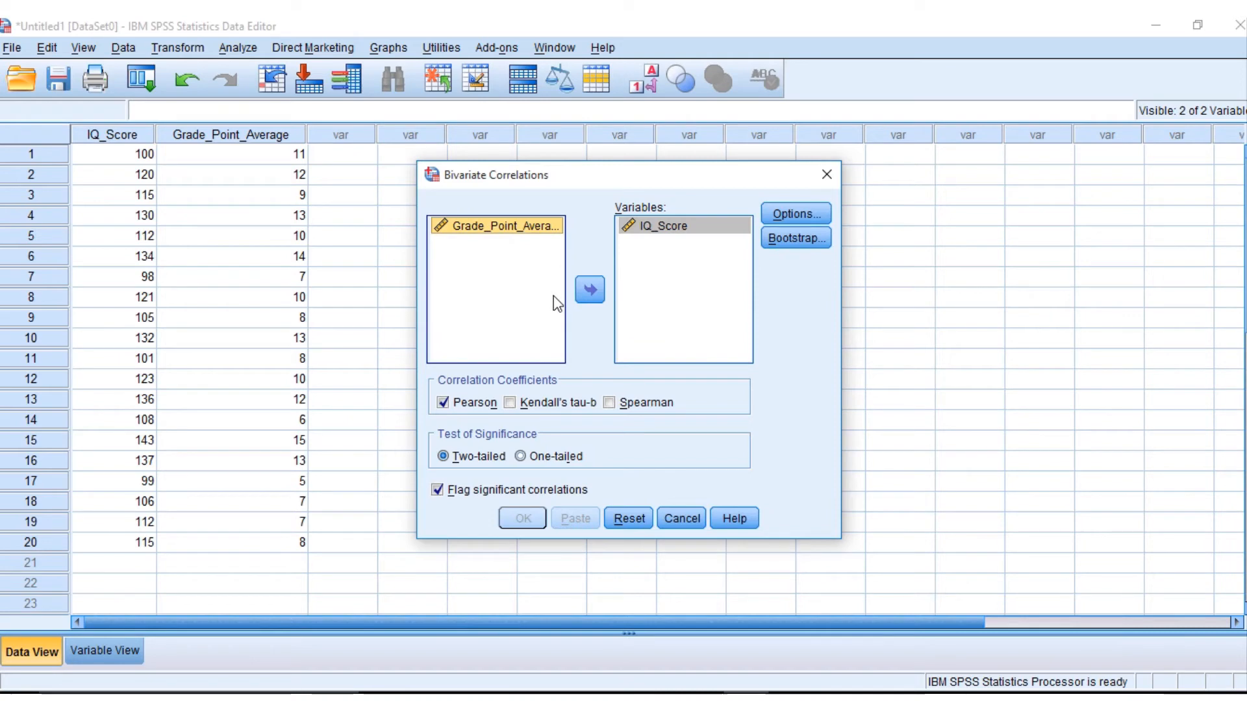
left_click(590, 295)
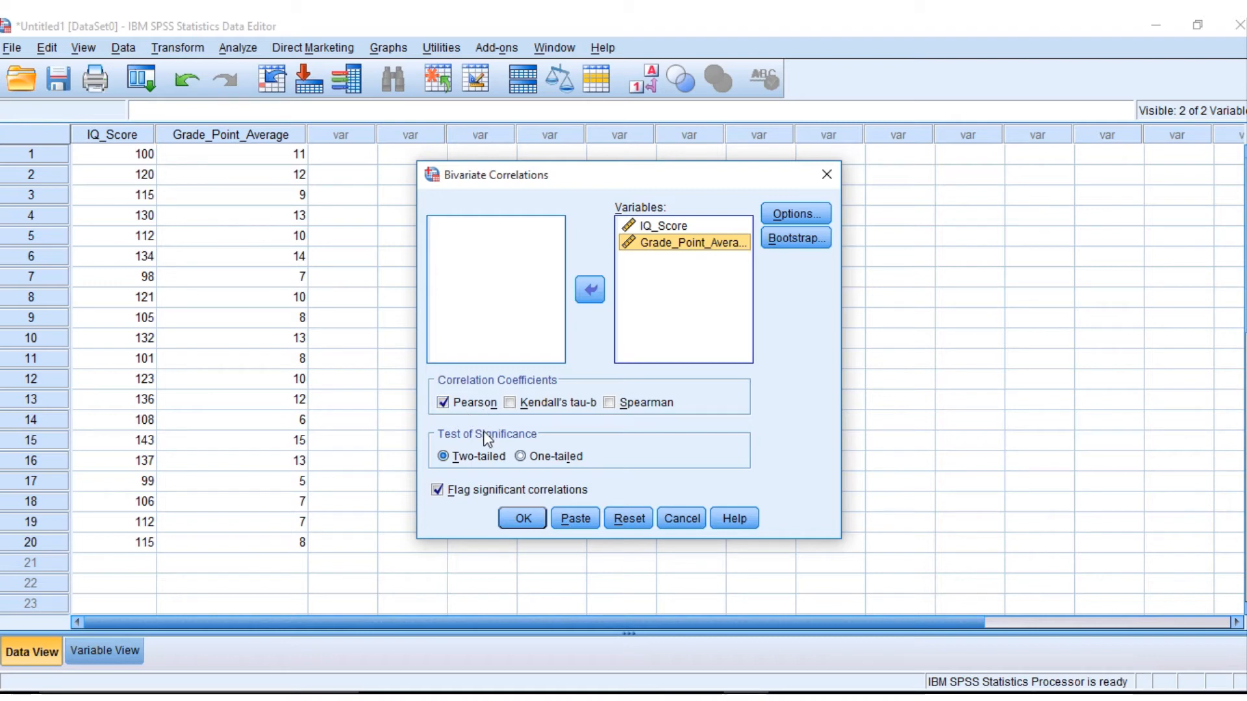
left_click(523, 519)
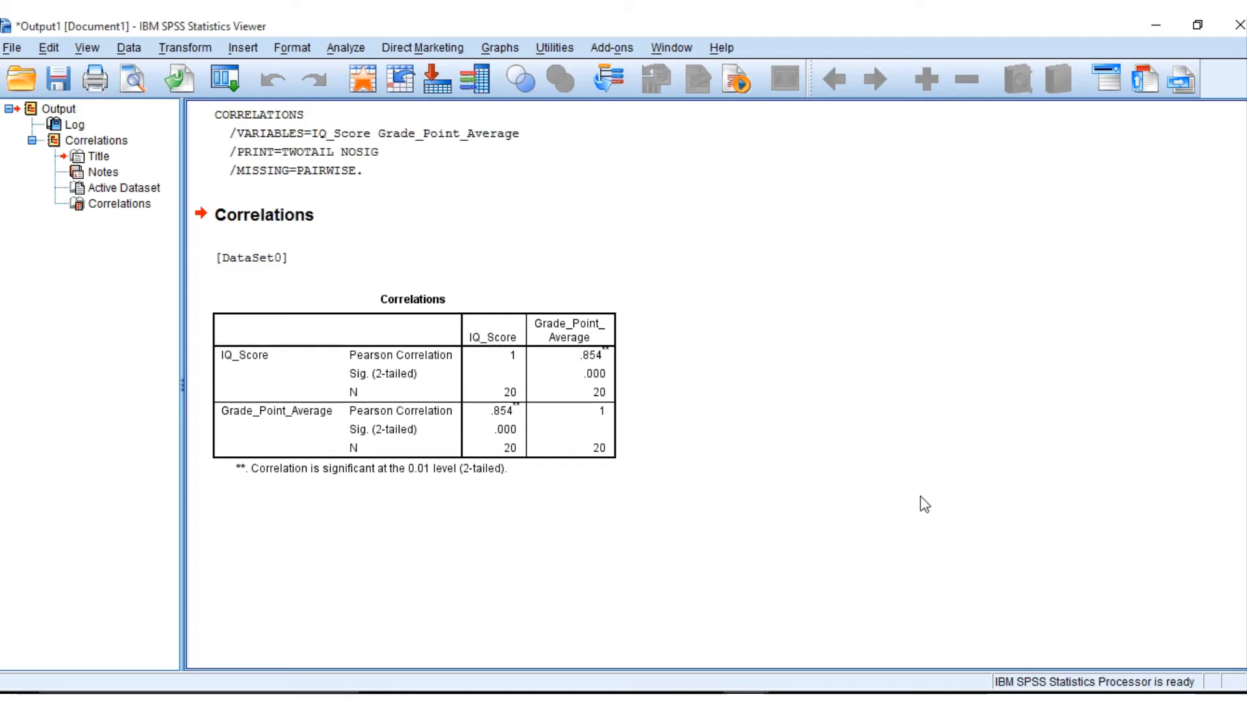
- Examine the Pearson correlation, two-tailed significance and sample size for IQ_Score and Grade_Point_Average in the Correlations output table
left_click(521, 374)
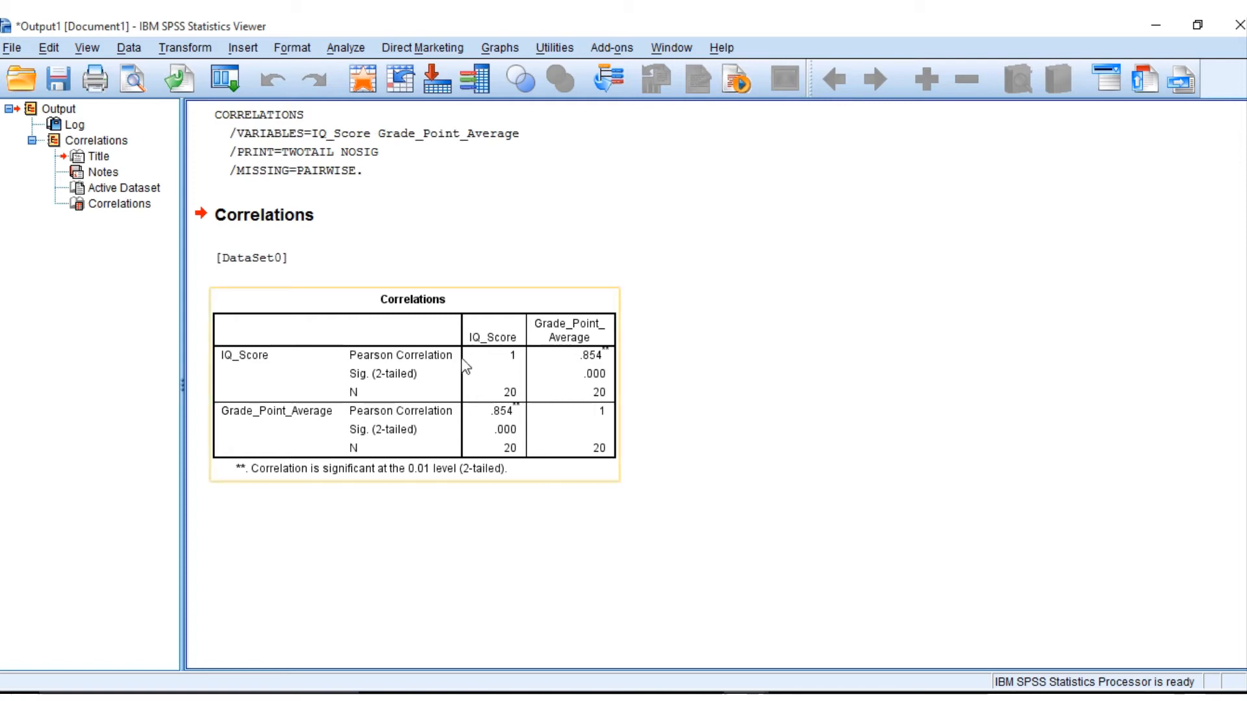
left_click(581, 361)
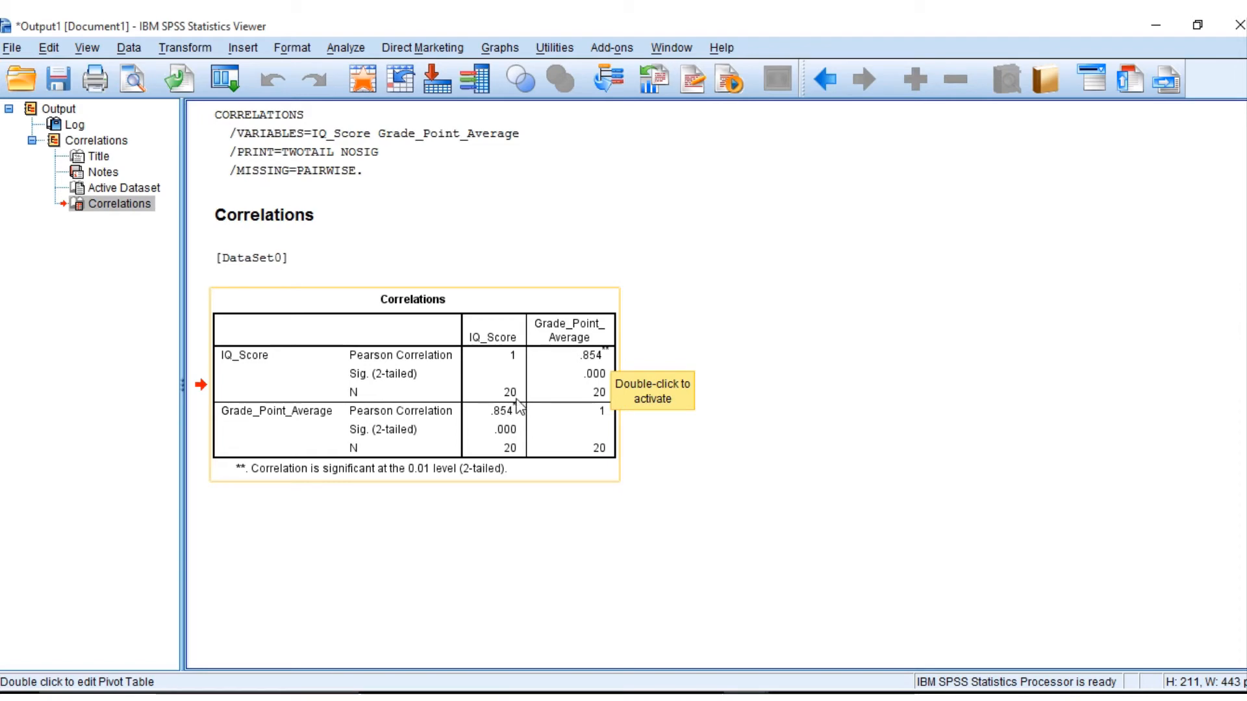
left_click(815, 361)
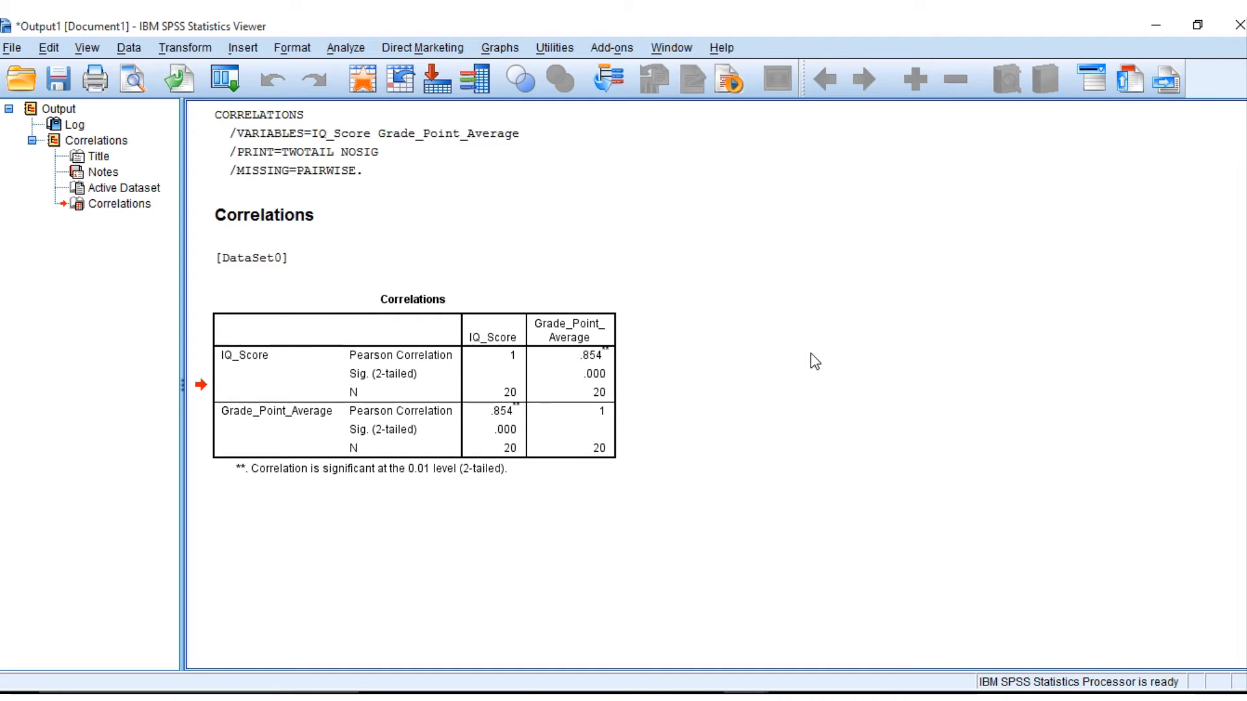
mouse_move(730, 35)
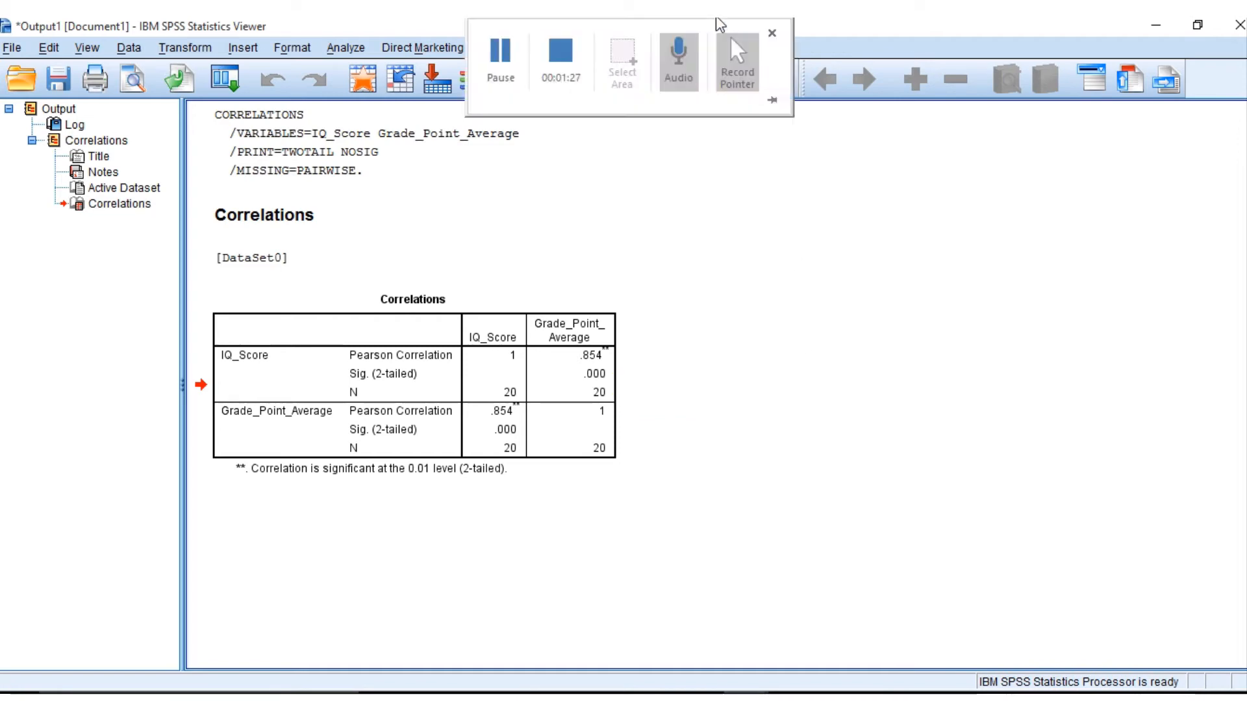
left_click(505, 57)
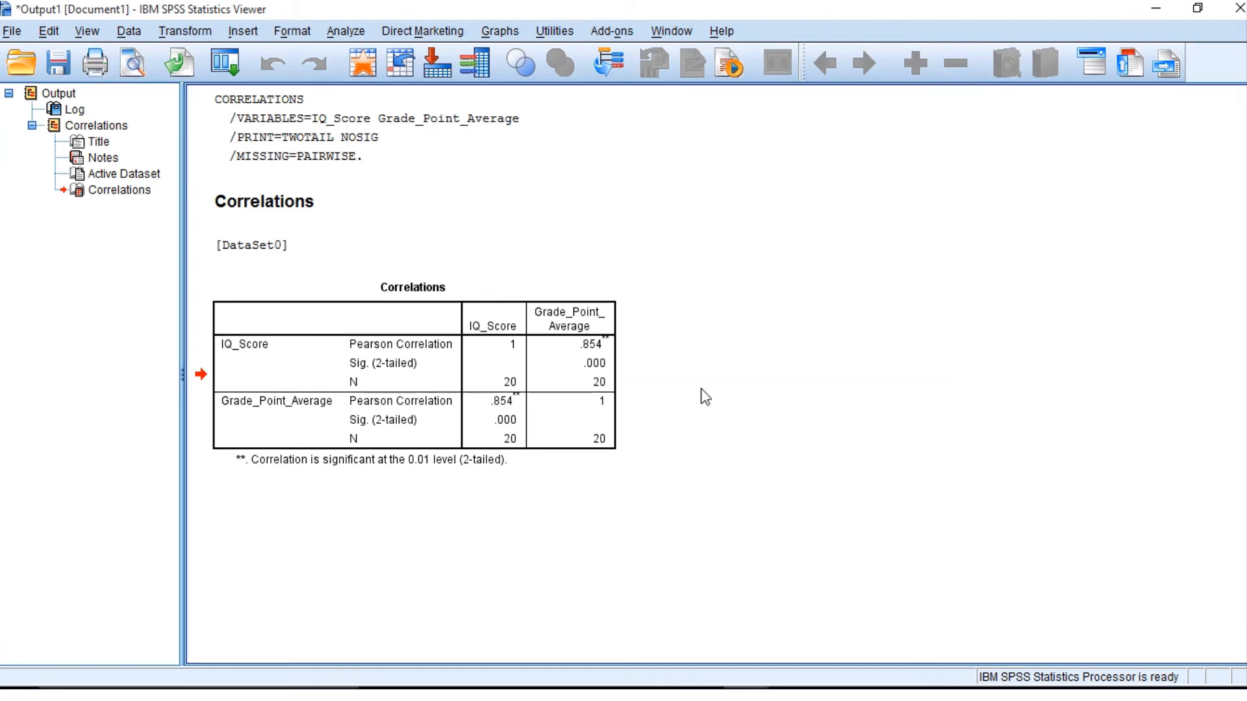
left_click(448, 415)
left_click(618, 374)
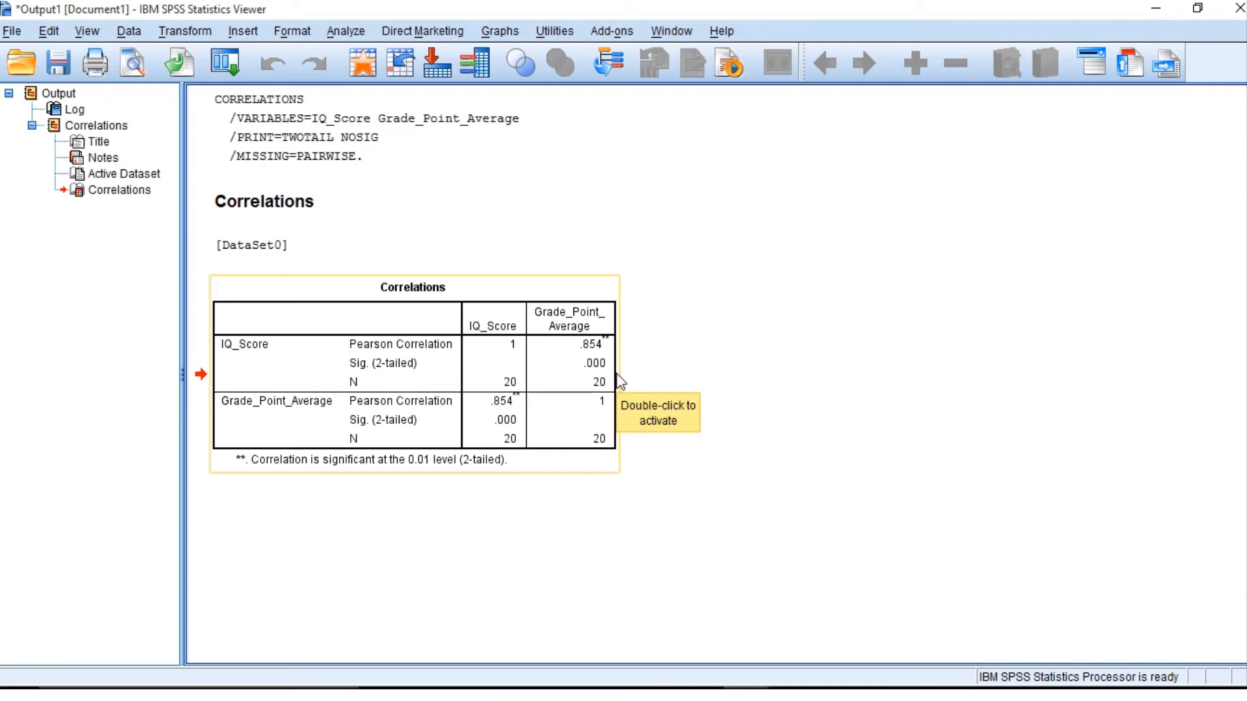
left_click(635, 375)
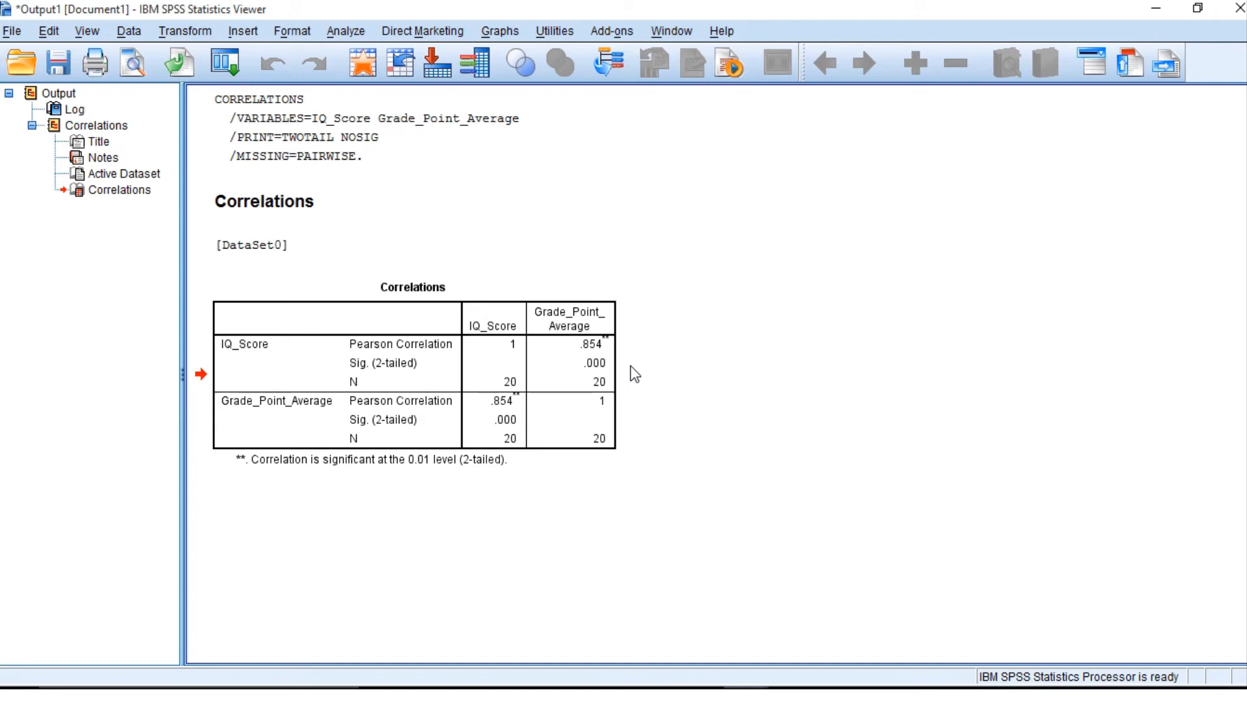
left_click(617, 376)
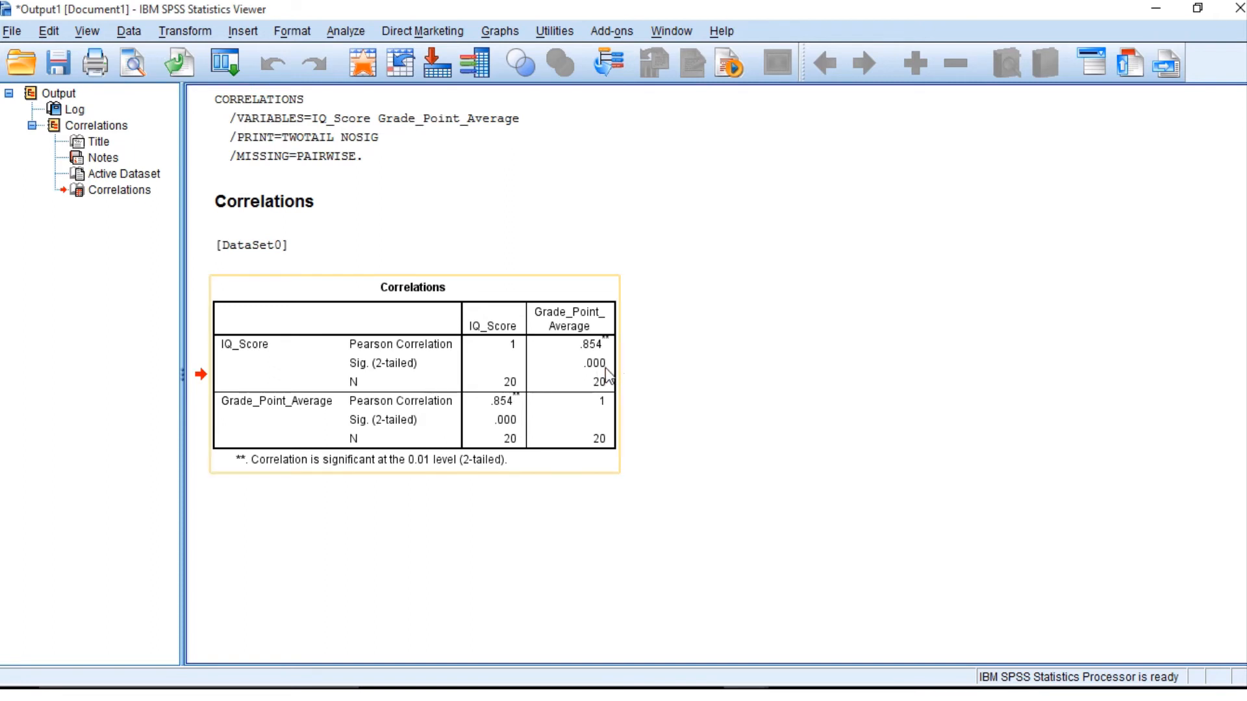
left_click(636, 378)
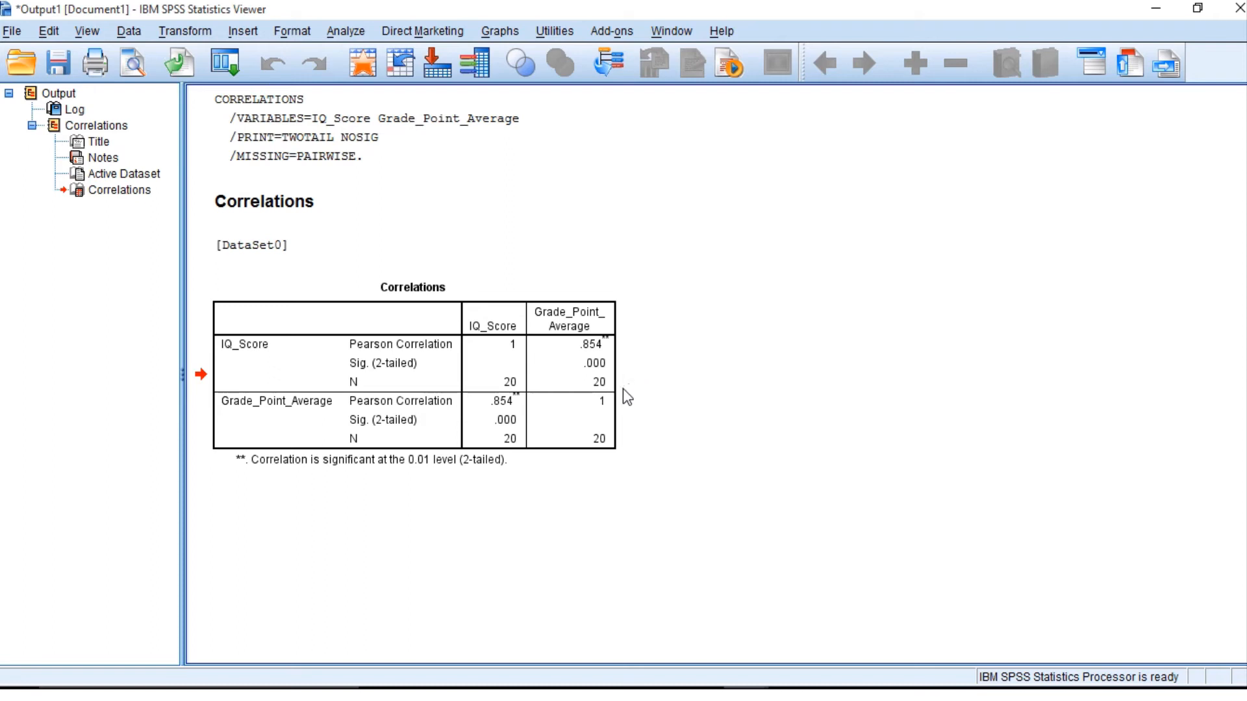
left_click(621, 388)
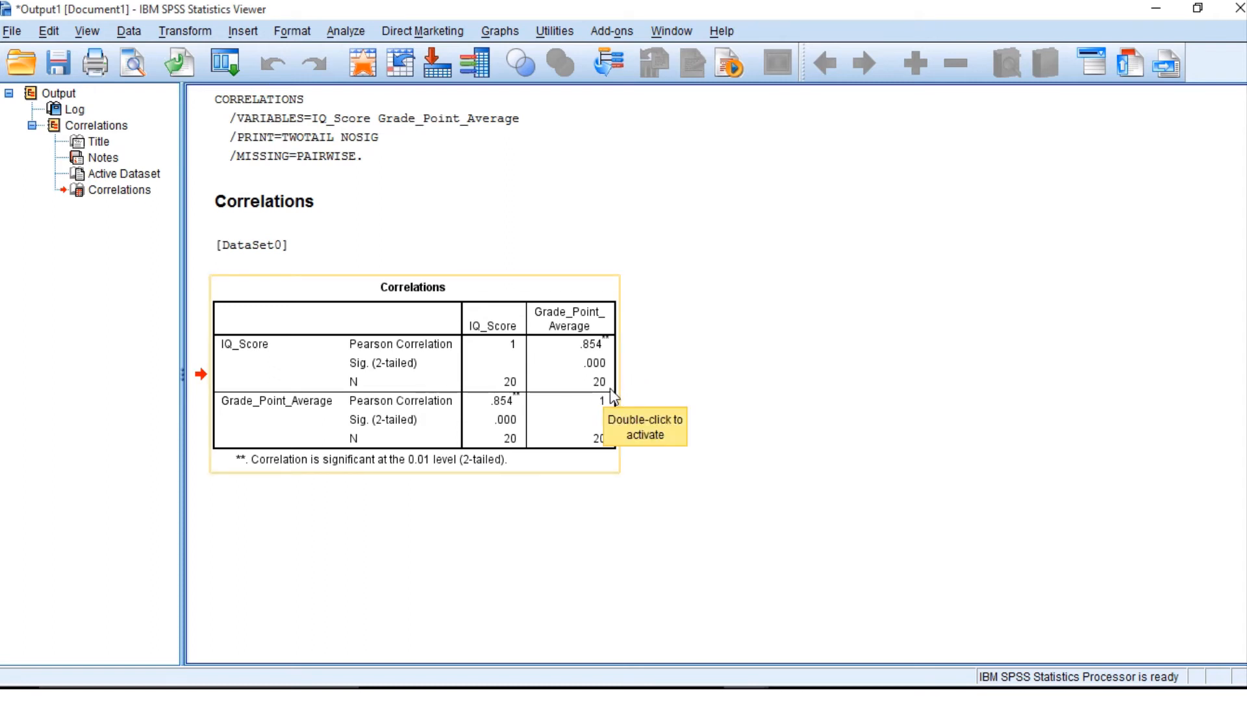
left_click(653, 394)
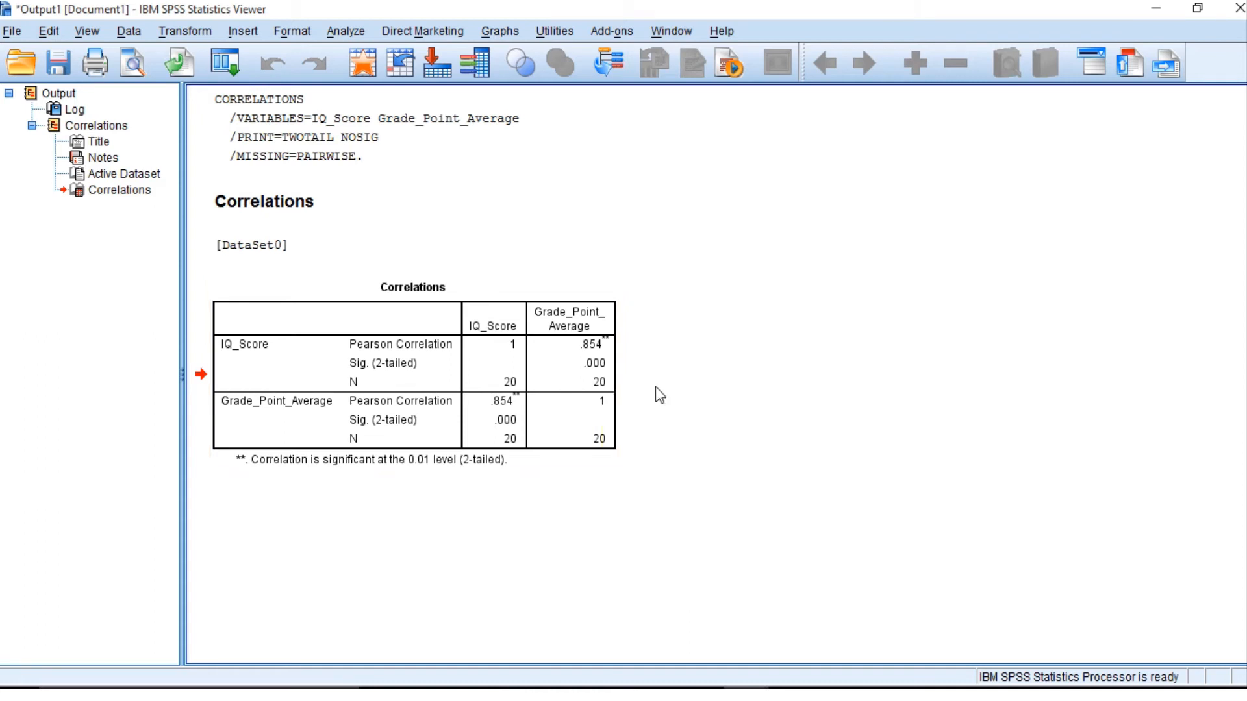
mouse_move(596, 8)
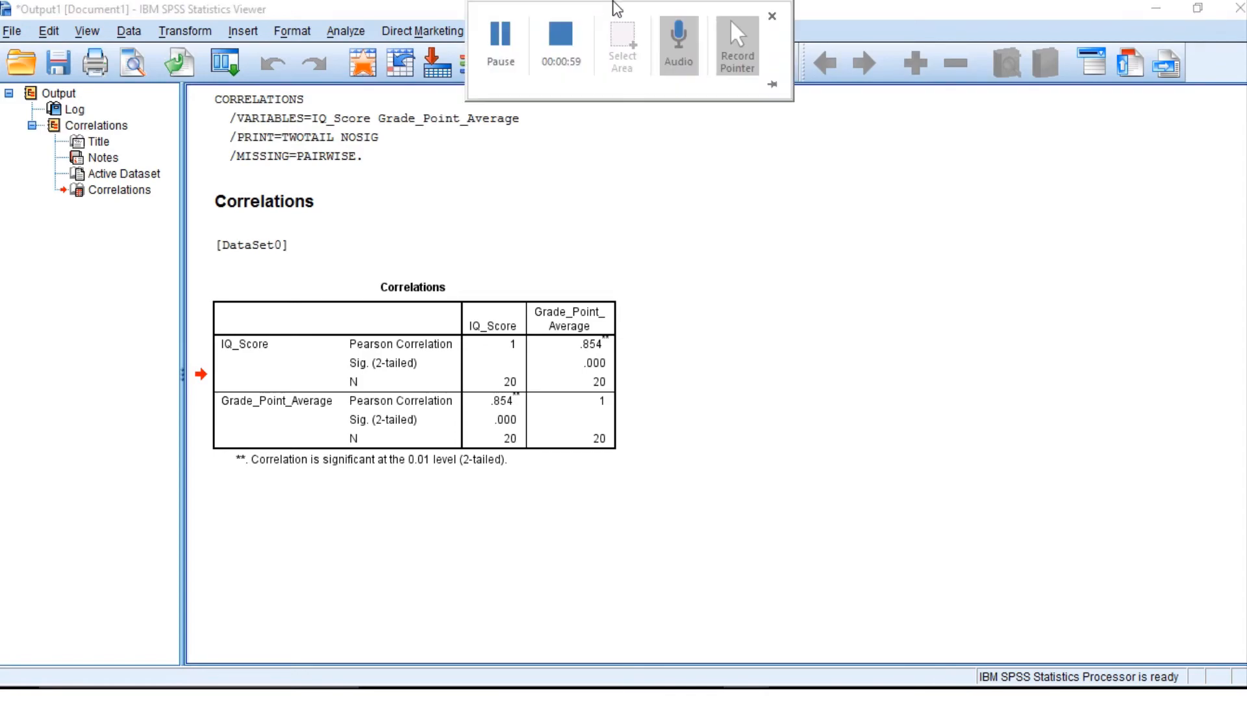
left_click(559, 36)
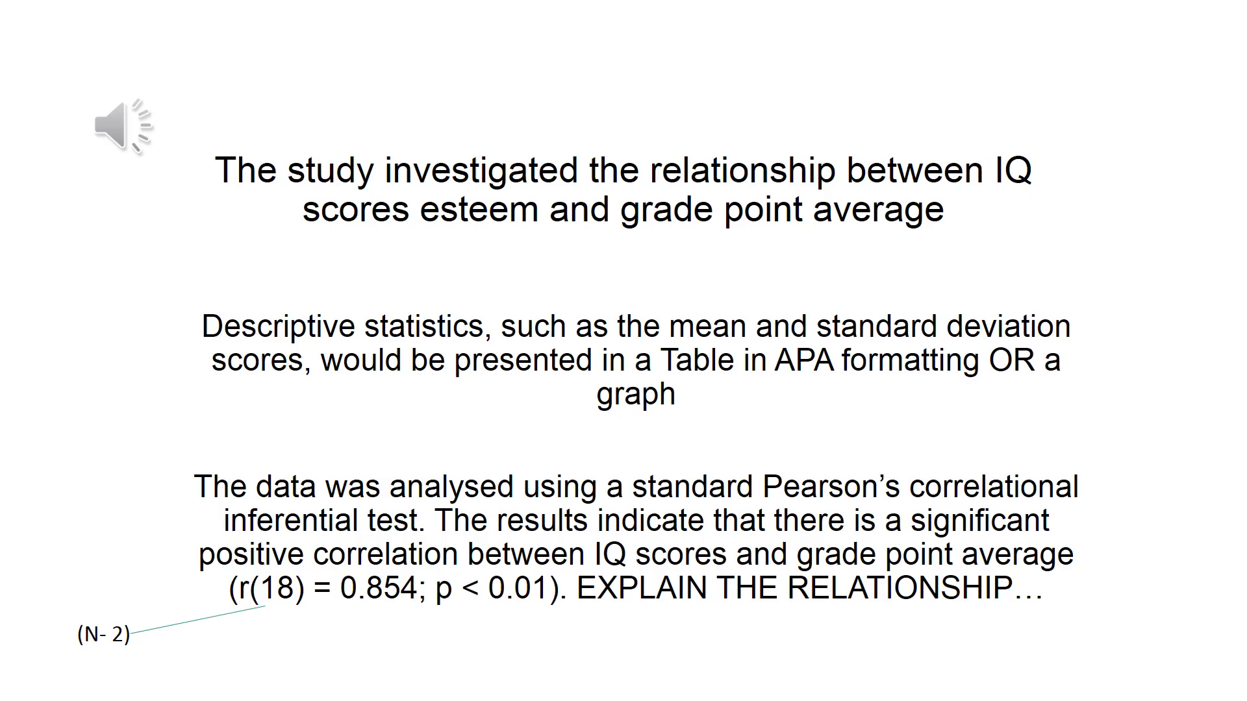